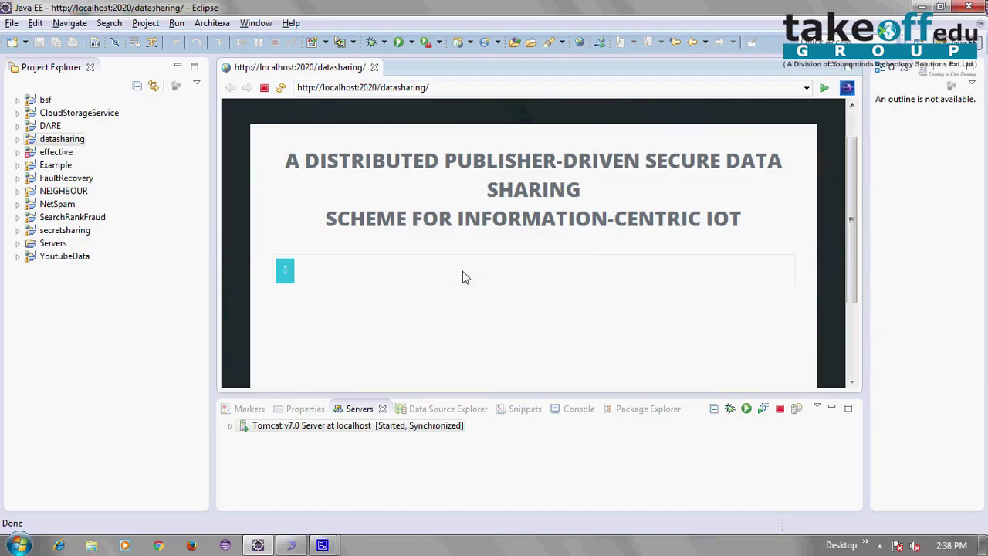
# Select the localhost:2020 datasharing address in Eclipse's browser and switch to Chrome
pyautogui.click(444, 89)
pyautogui.hotkey('ctrl', 'c')
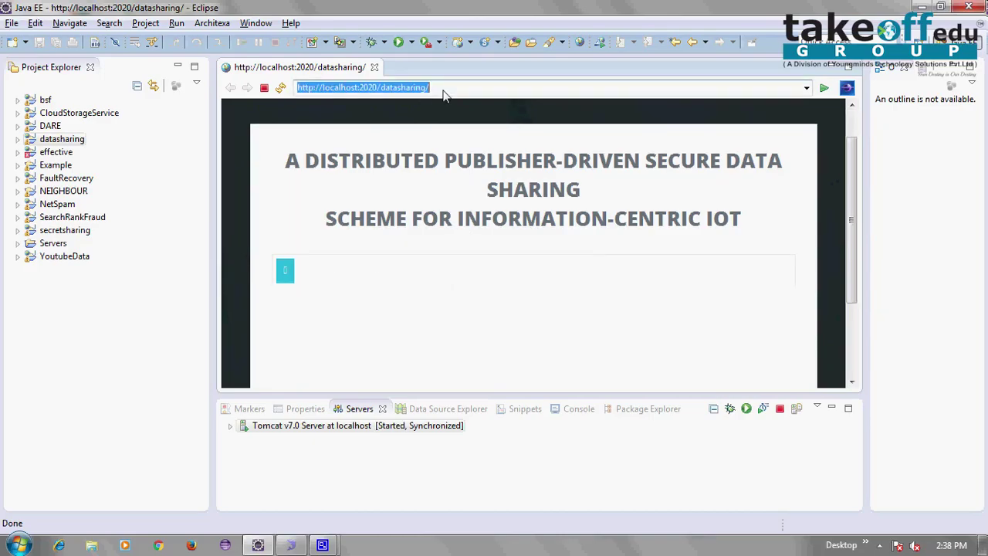
pyautogui.click(159, 545)
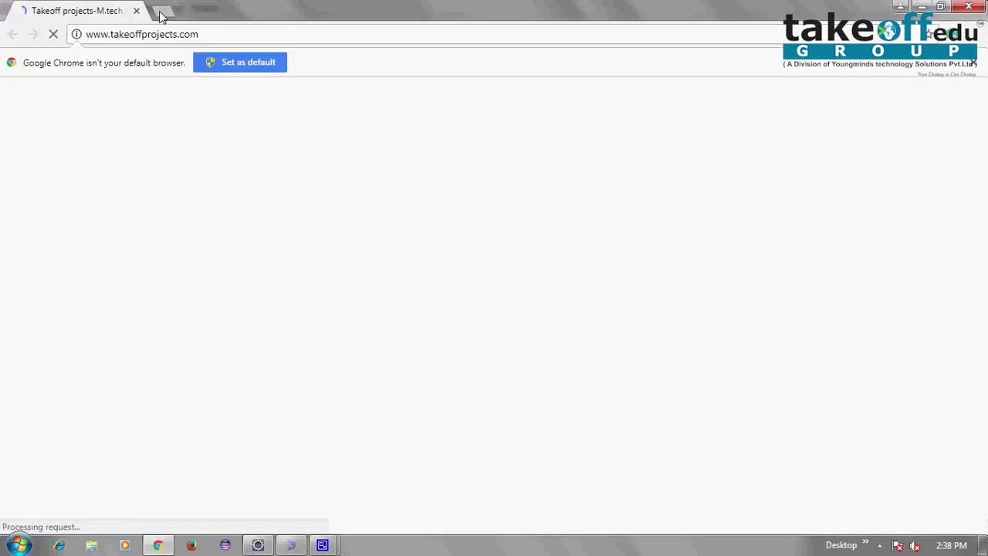
# Load the pasted localhost datasharing address in a fresh Chrome tab
pyautogui.click(162, 13)
pyautogui.click(136, 10)
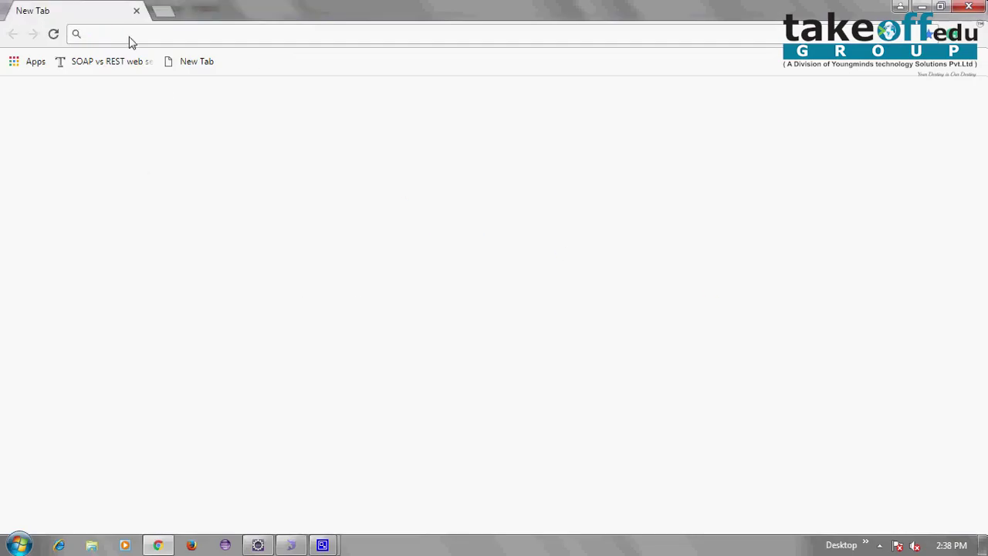
pyautogui.hotkey('ctrl', 'v')
pyautogui.press('Return')
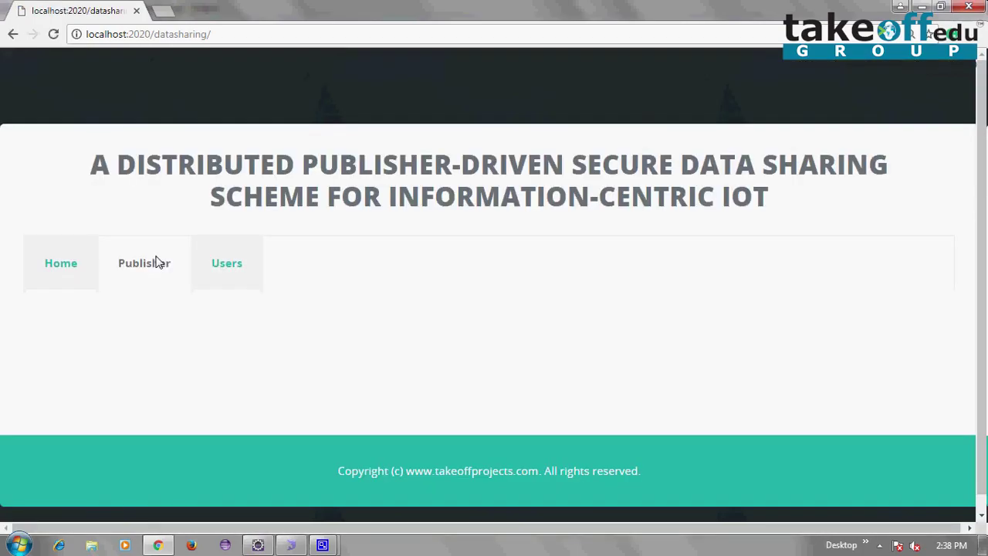
# Log in with the publisher name and password, and open the Upload page
pyautogui.click(157, 263)
pyautogui.click(499, 416)
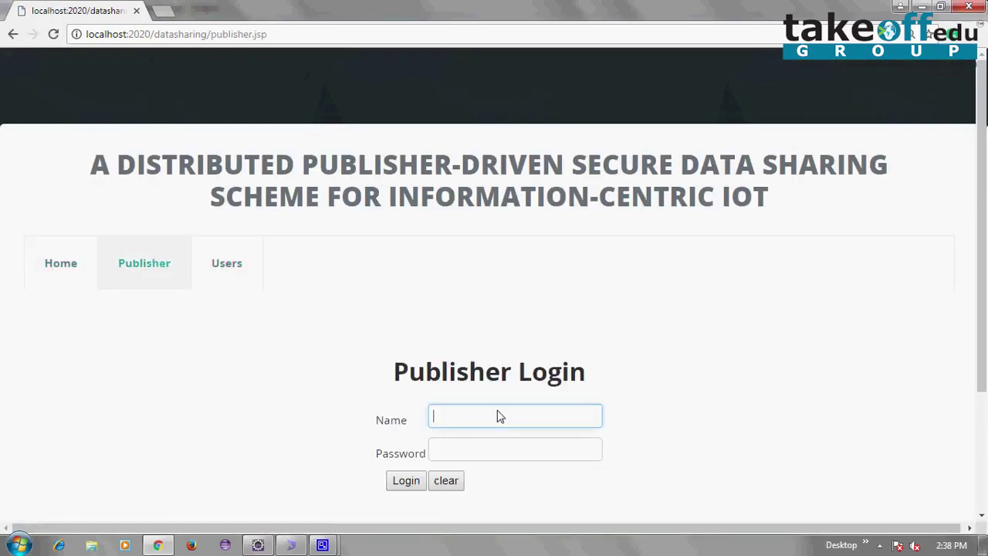
pyautogui.click(499, 453)
pyautogui.write('1')
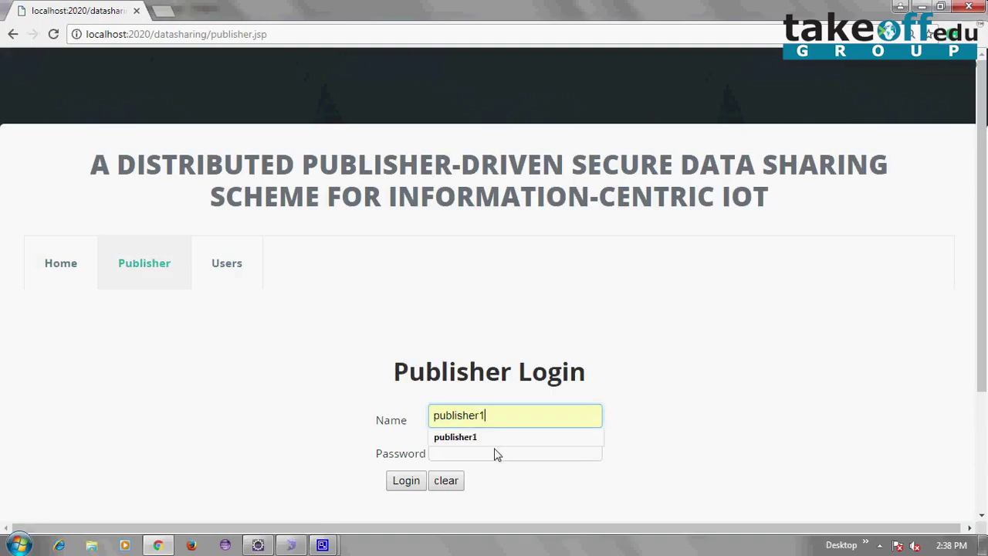
pyautogui.click(494, 461)
pyautogui.write('1')
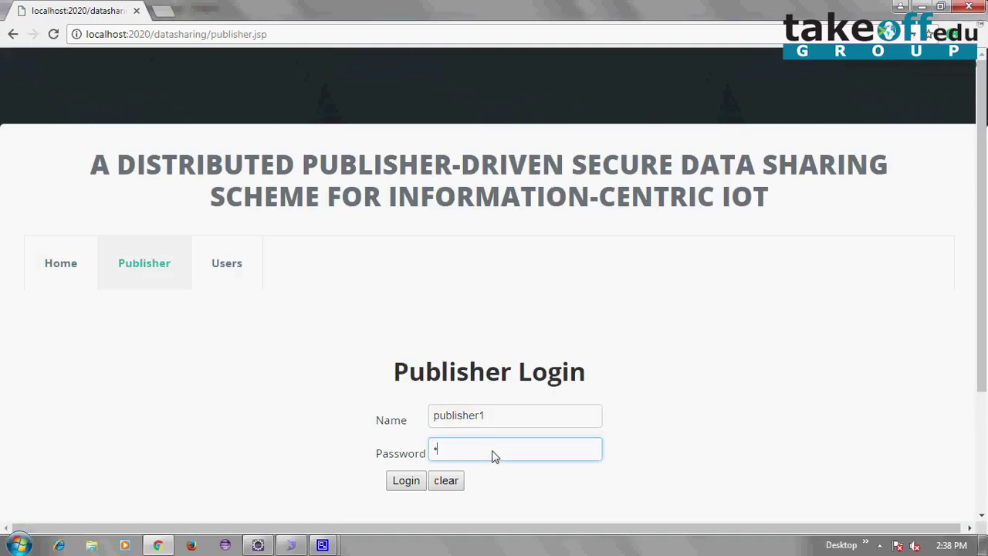
pyautogui.write('23456789')
pyautogui.click(402, 482)
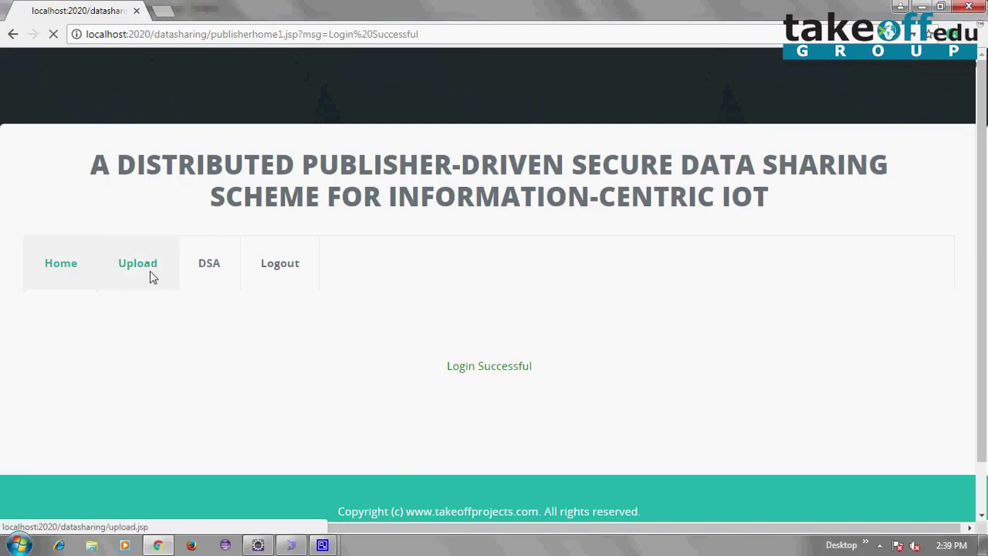
pyautogui.click(153, 277)
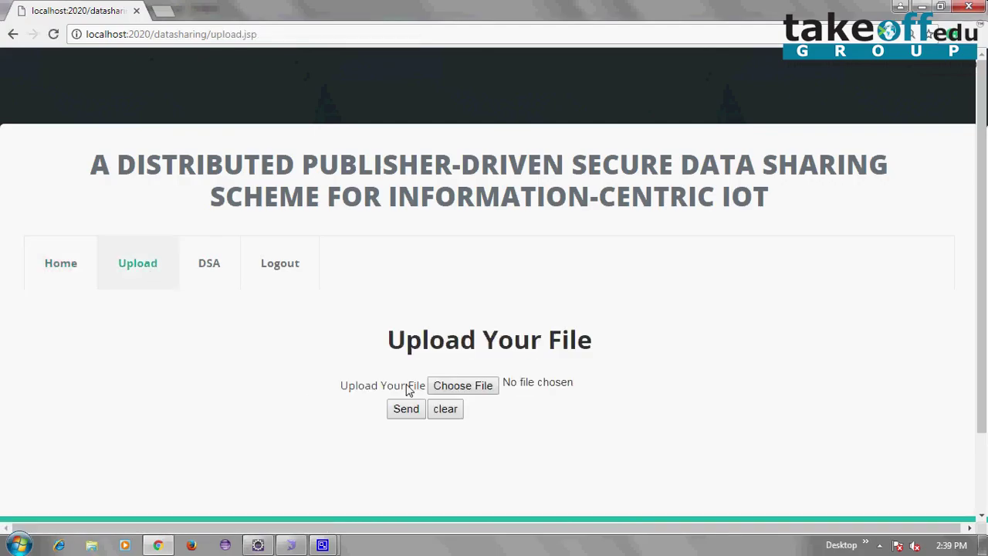
pyautogui.click(925, 8)
pyautogui.click(925, 7)
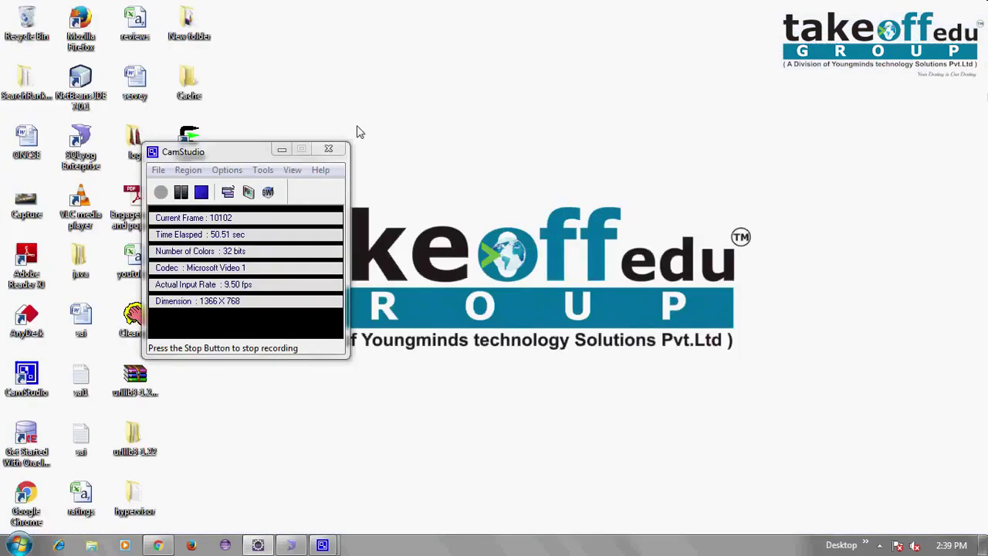
pyautogui.click(247, 155)
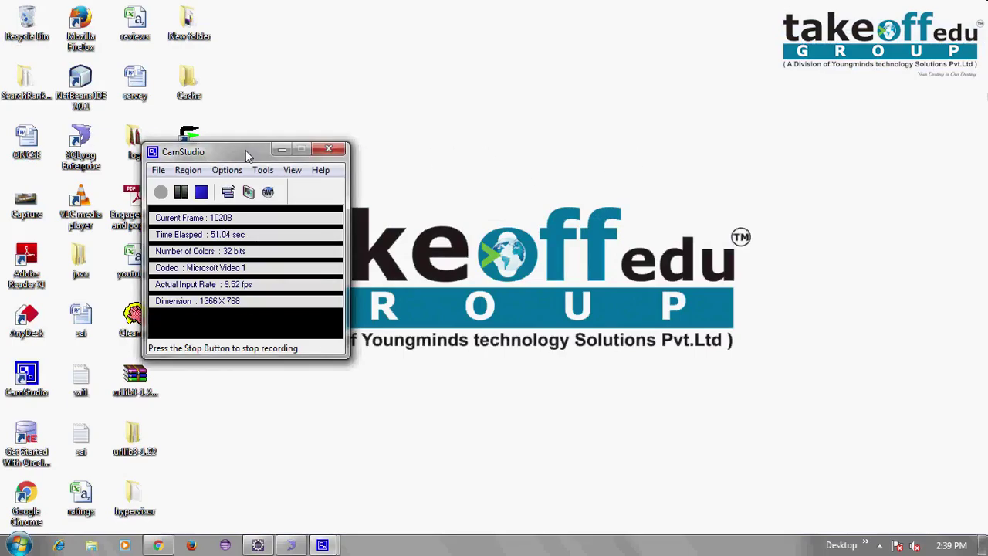
pyautogui.moveTo(247, 155); pyautogui.dragTo(535, 159)
pyautogui.click(81, 394)
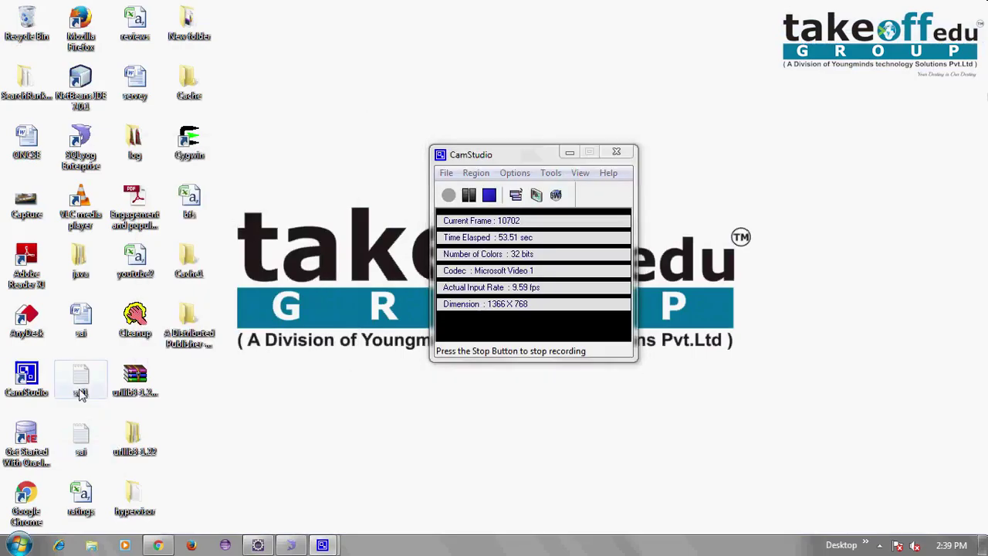
pyautogui.doubleClick(81, 393)
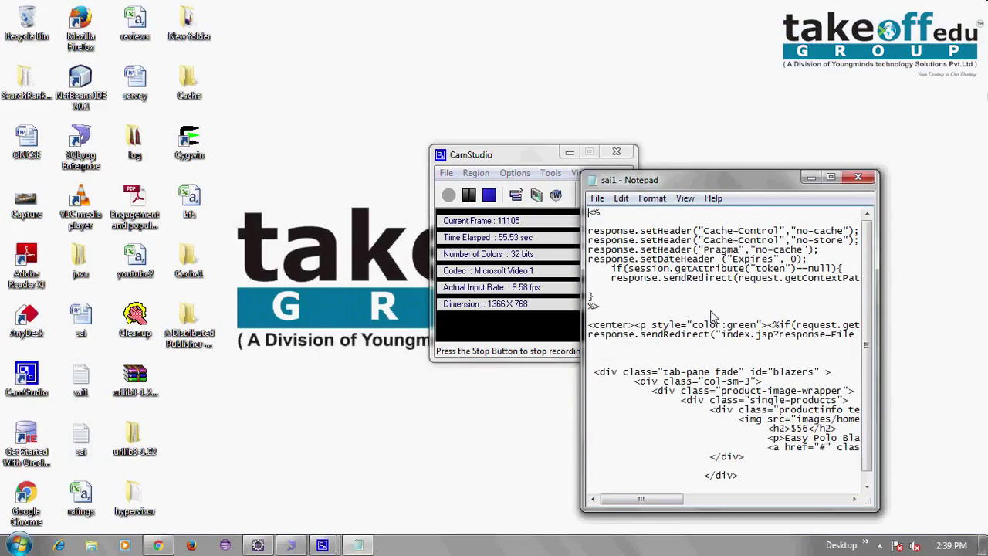
pyautogui.scroll(-1, 712, 317)
pyautogui.click(832, 179)
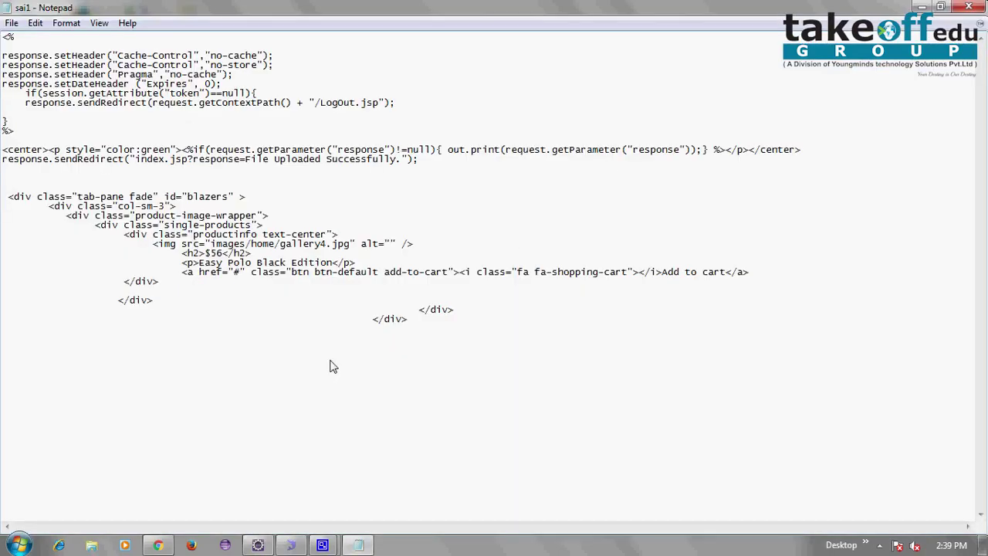
pyautogui.click(971, 7)
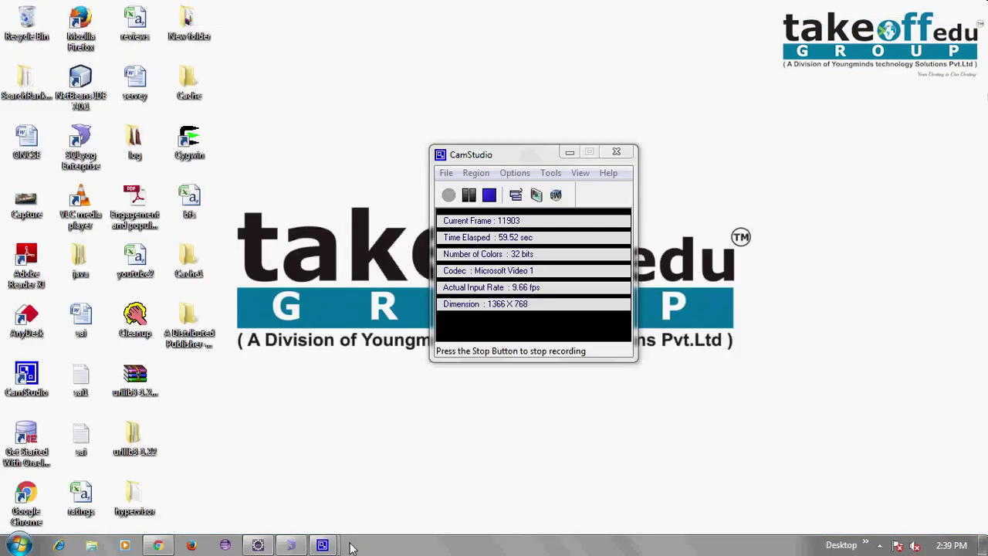
pyautogui.click(157, 546)
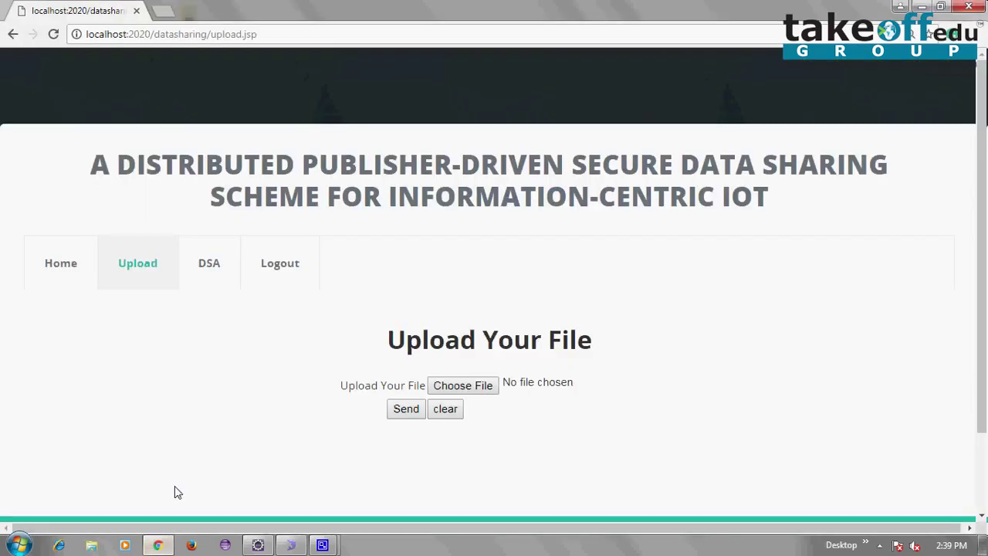
# Upload sai1.txt from the publisher's upload page, then log out of the publisher account
pyautogui.click(478, 387)
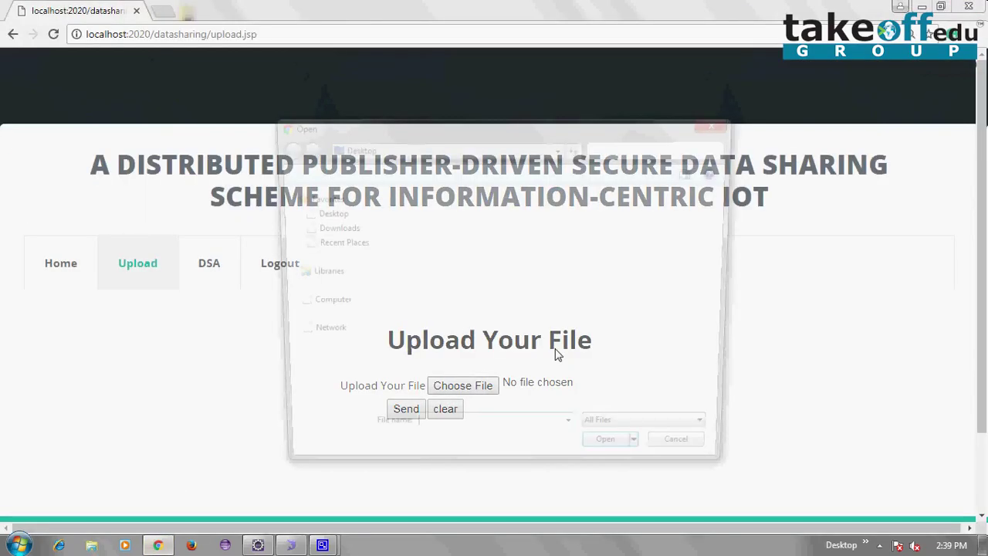
pyautogui.moveTo(731, 214); pyautogui.dragTo(734, 397)
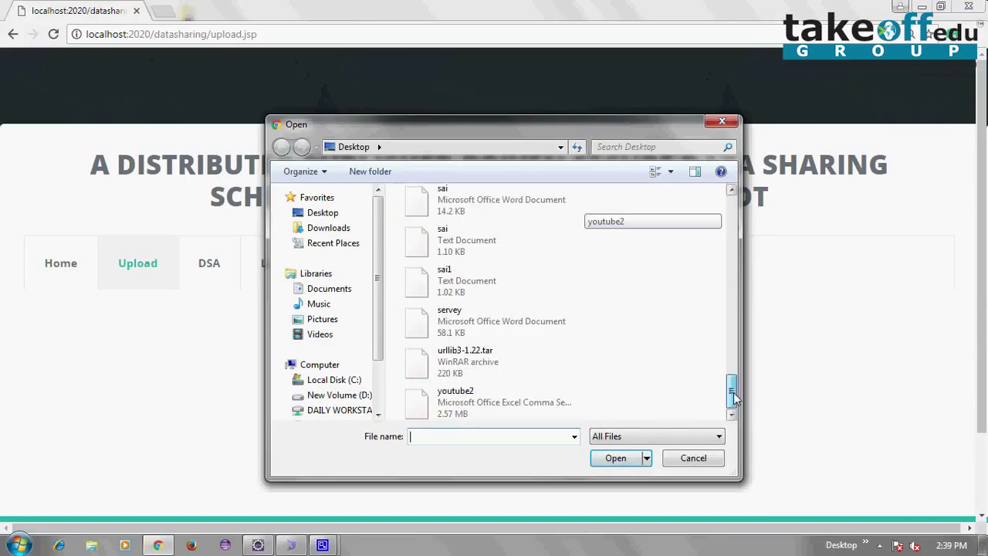
pyautogui.doubleClick(453, 297)
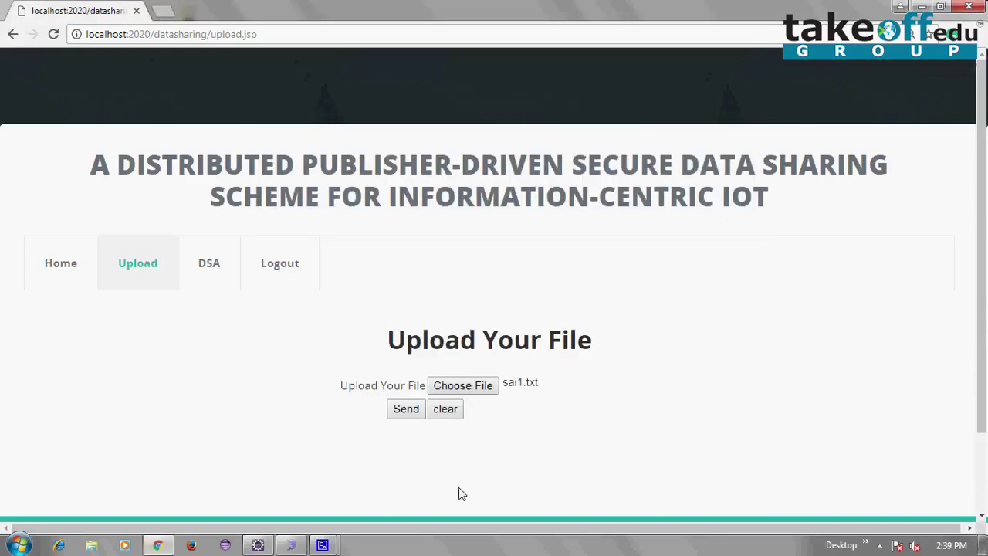
pyautogui.click(410, 413)
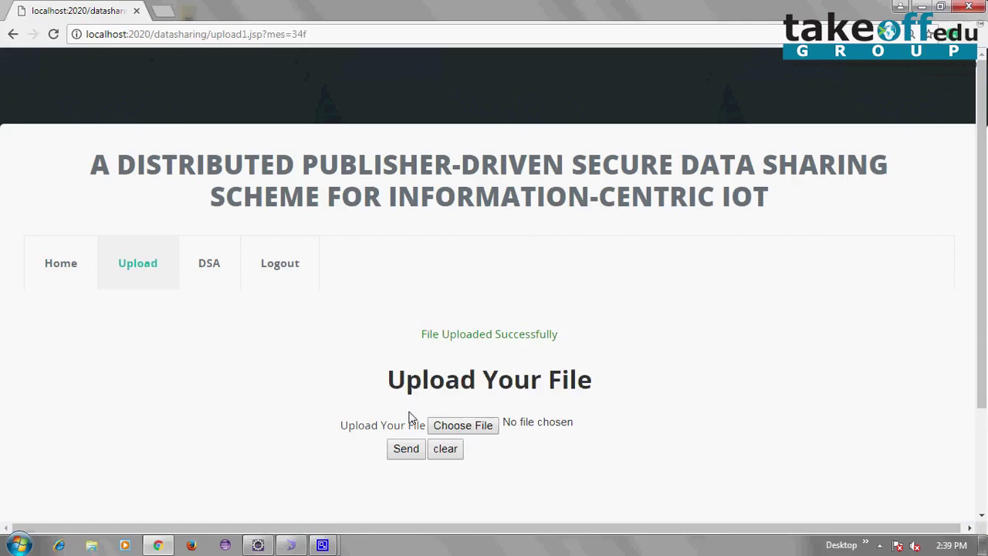
pyautogui.click(293, 280)
# Go to the Users login page and click into User Id, then minimize Chrome
pyautogui.click(226, 263)
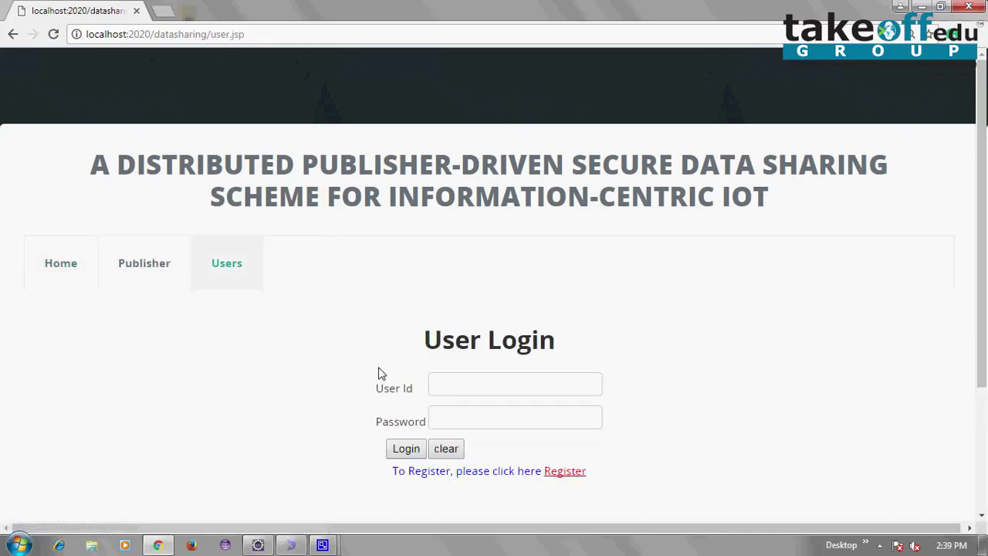
pyautogui.click(464, 384)
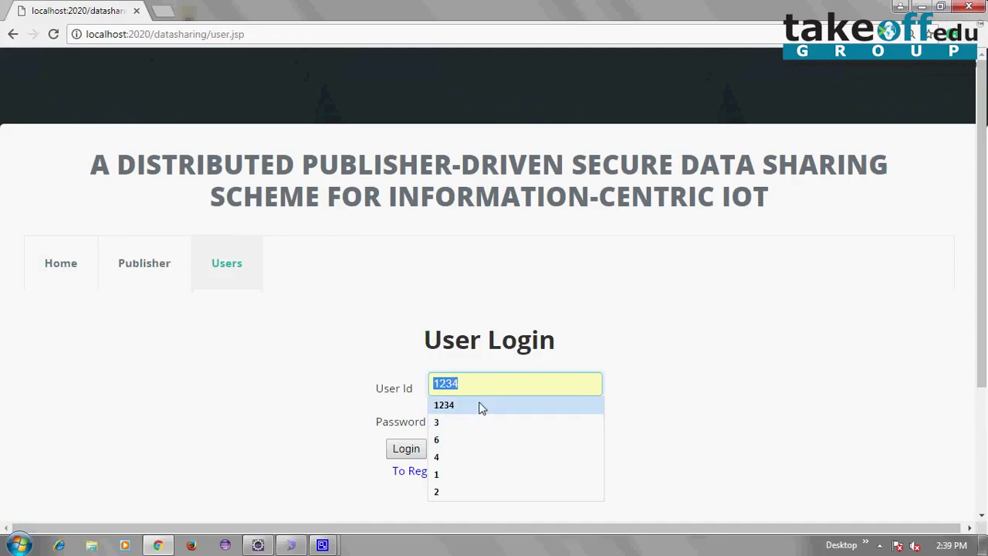
pyautogui.click(924, 6)
# Open the desktop Cache folder and view the sai12 piece in its split folder
pyautogui.click(193, 95)
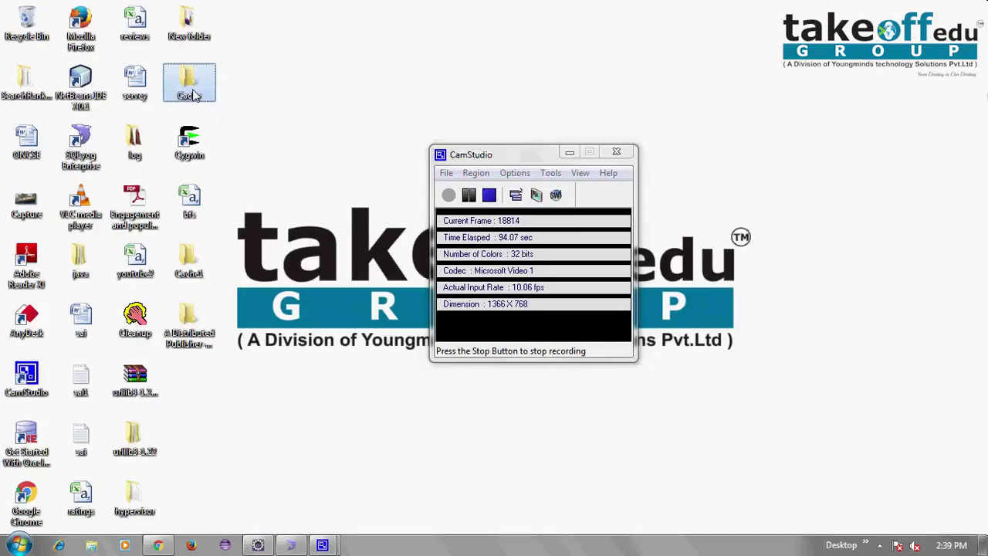
pyautogui.doubleClick(193, 94)
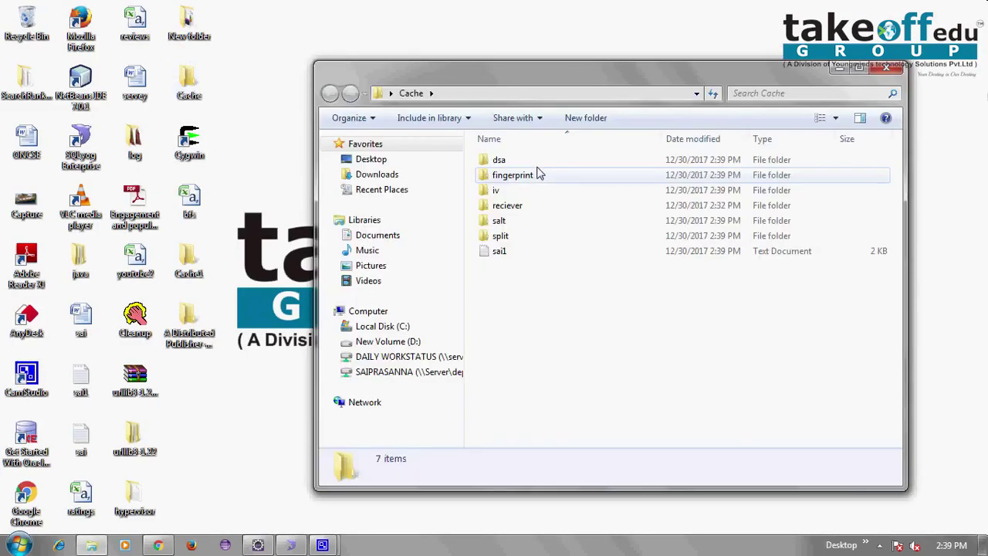
pyautogui.doubleClick(519, 238)
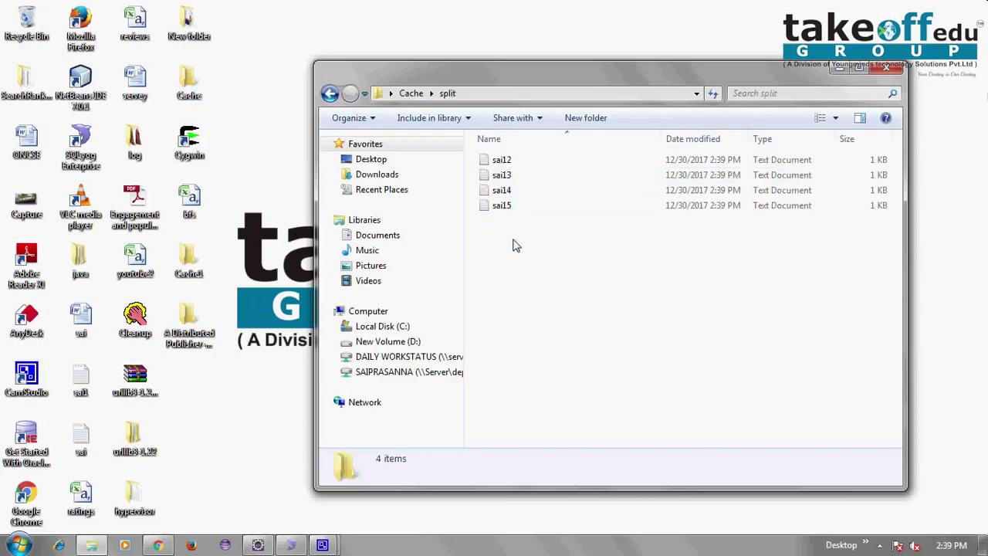
pyautogui.doubleClick(504, 160)
pyautogui.click(857, 177)
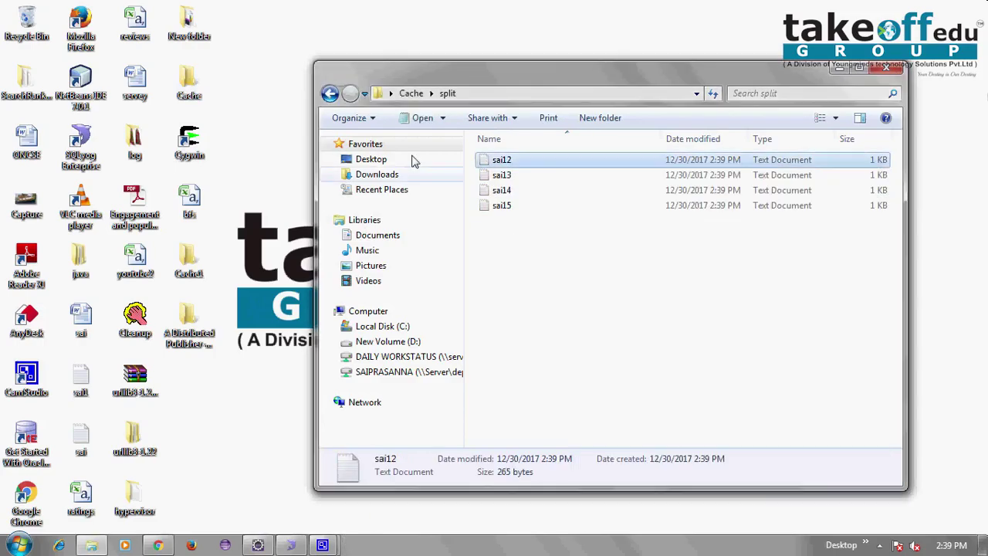
pyautogui.click(330, 94)
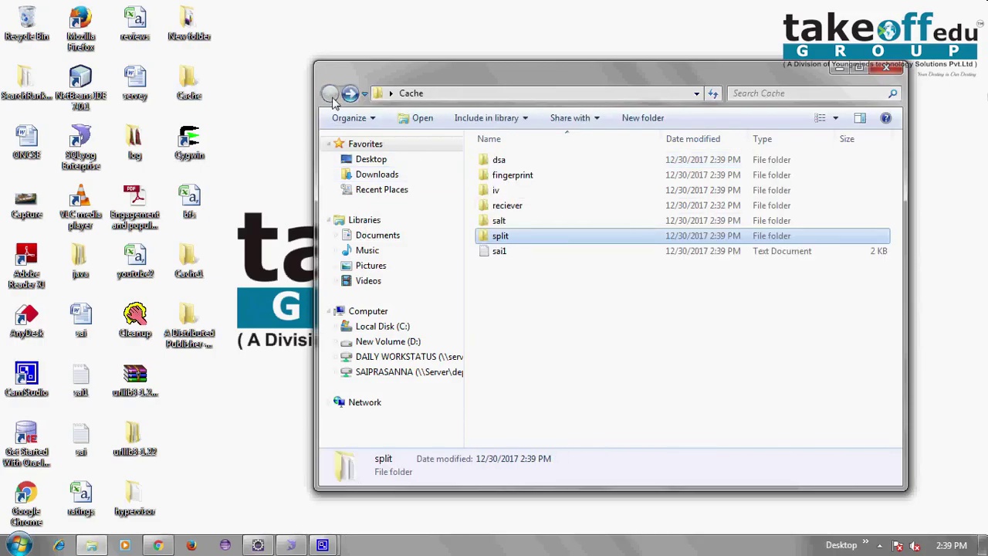
# View the sai12 piece from Cache's salt folder in Notepad
pyautogui.doubleClick(503, 220)
pyautogui.click(510, 162)
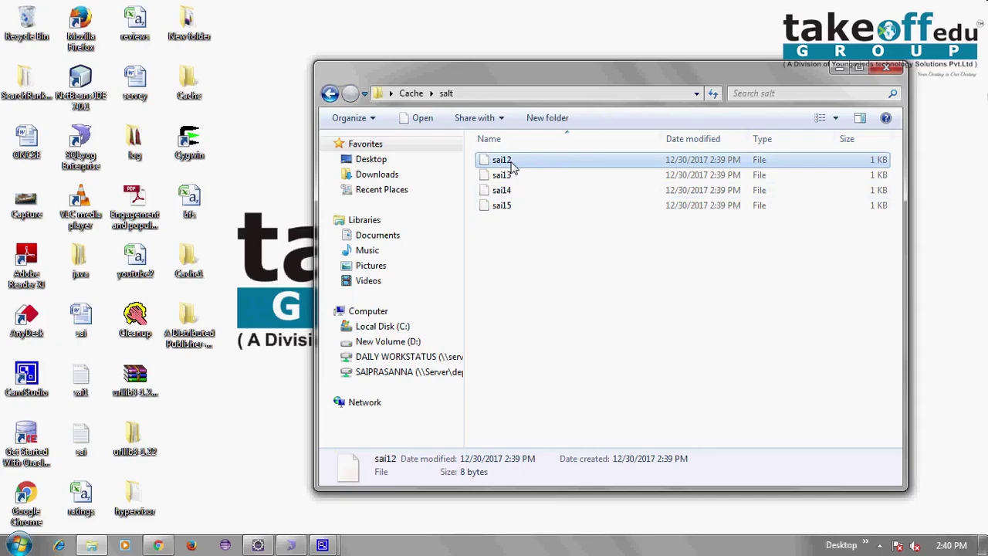
pyautogui.doubleClick(512, 163)
pyautogui.doubleClick(336, 276)
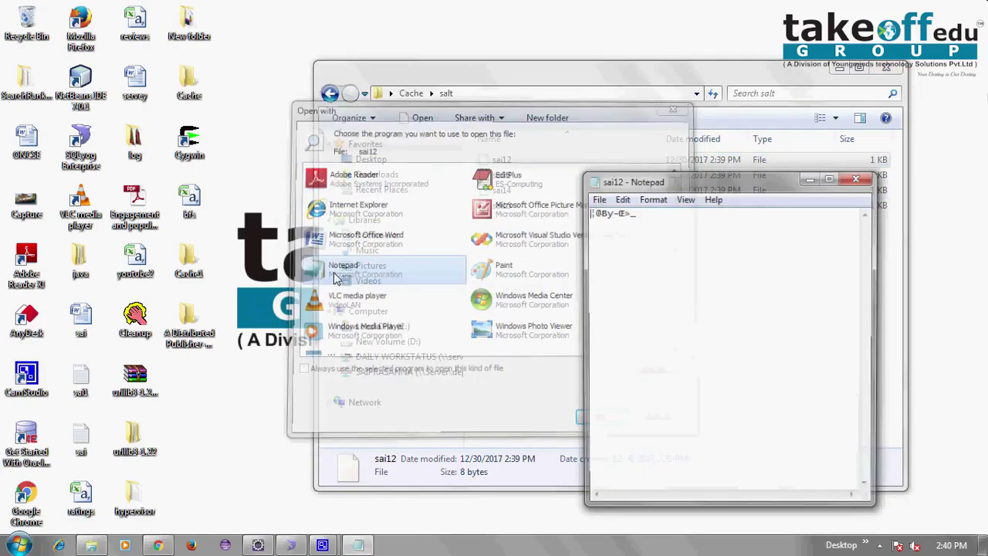
pyautogui.click(855, 179)
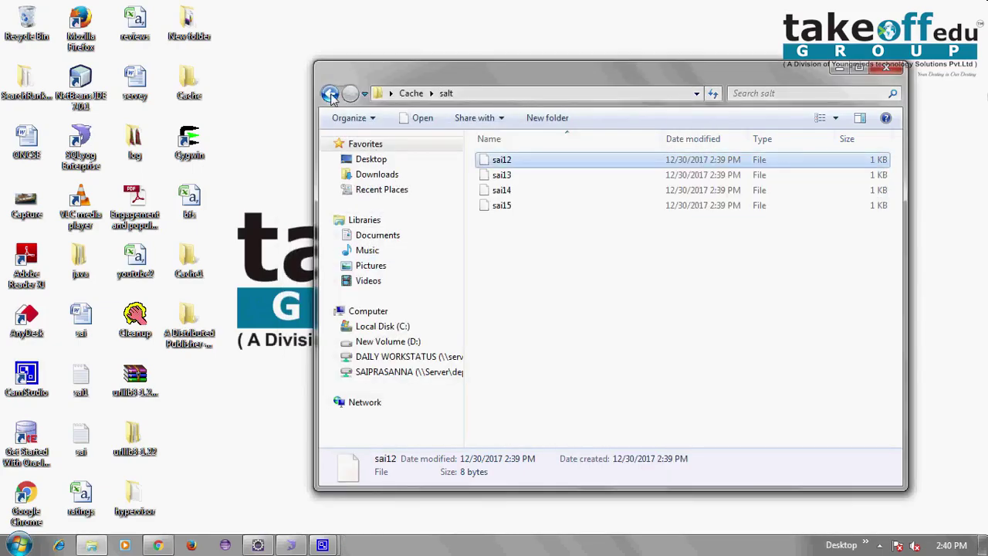
pyautogui.click(330, 94)
# View the sai12 piece from Cache's dsa folder in Notepad
pyautogui.doubleClick(514, 161)
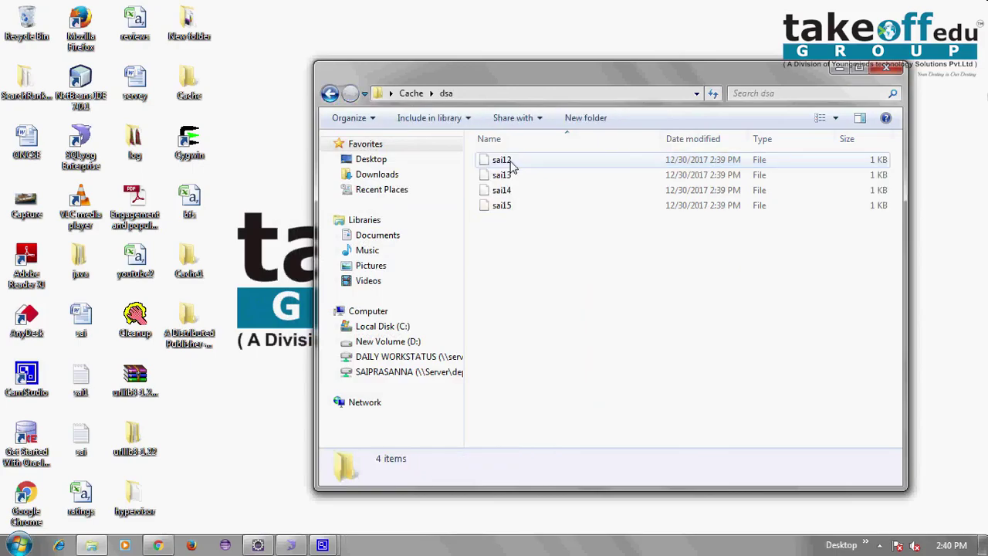
pyautogui.doubleClick(510, 164)
pyautogui.click(351, 278)
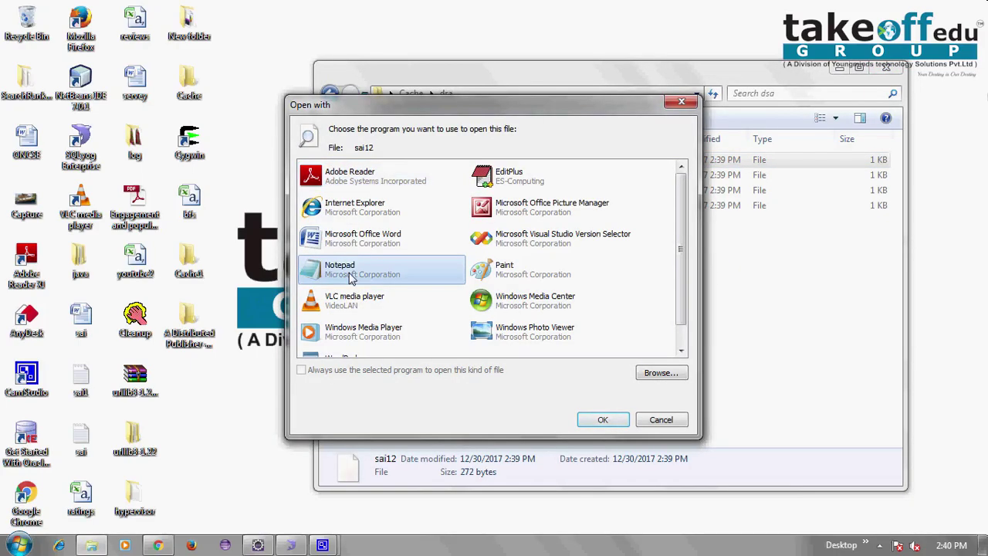
pyautogui.doubleClick(351, 278)
pyautogui.hotkey('alt', 'F4')
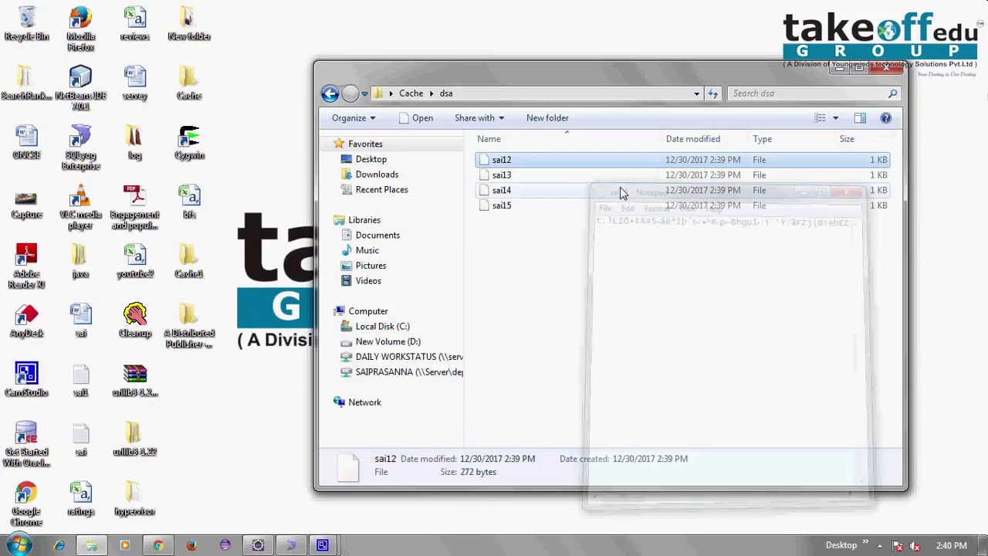
pyautogui.click(329, 99)
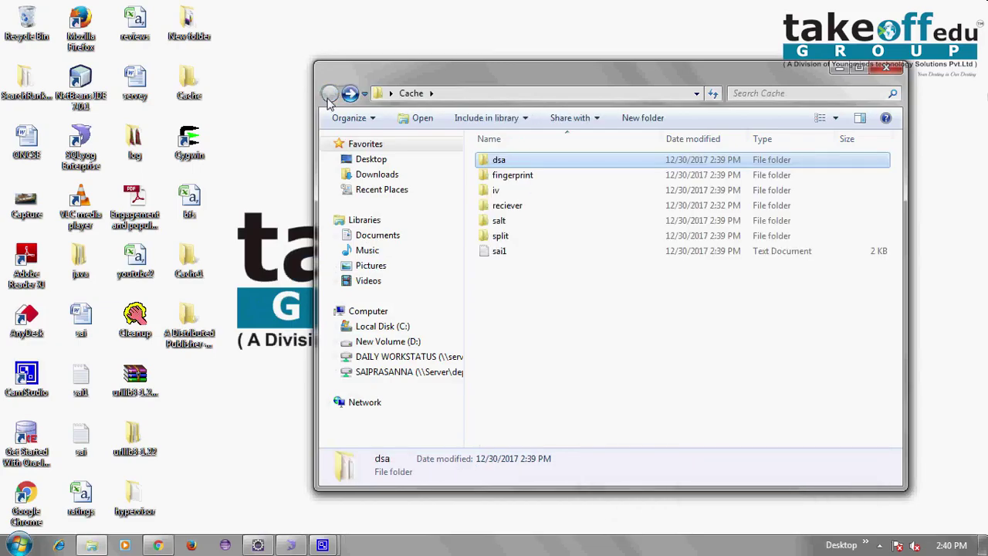
# View sai1's fingerprint text in Notepad, then close the Cache window
pyautogui.click(523, 178)
pyautogui.doubleClick(523, 177)
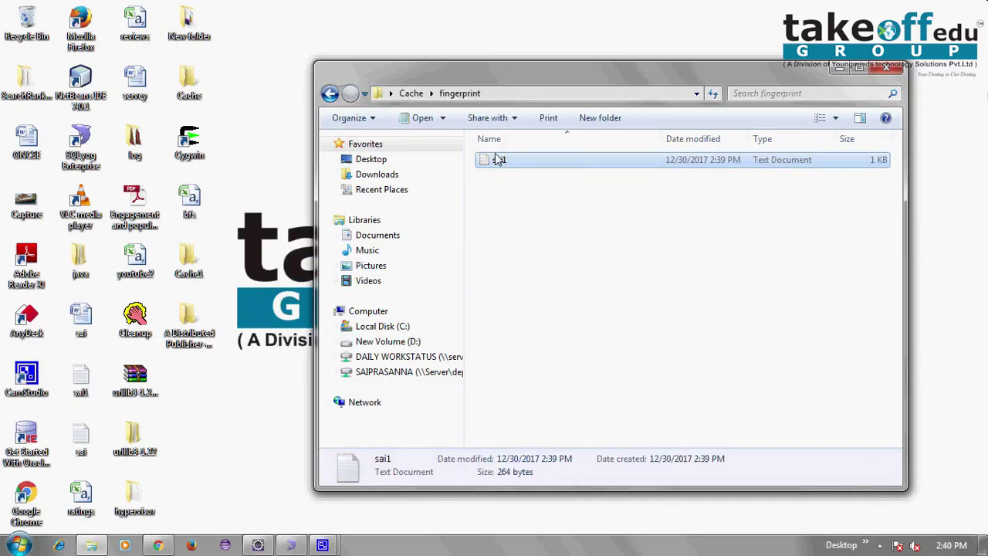
pyautogui.doubleClick(499, 159)
pyautogui.click(858, 178)
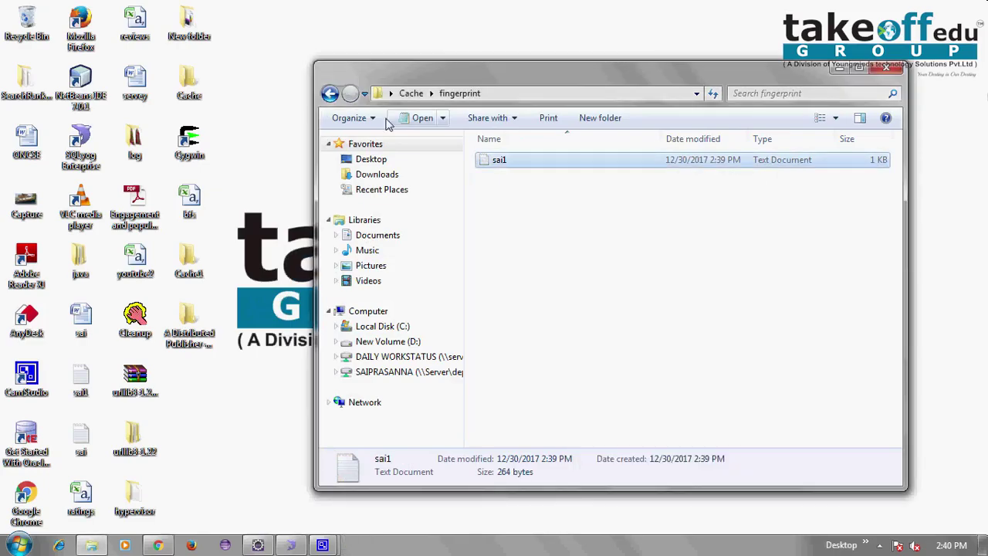
pyautogui.click(330, 93)
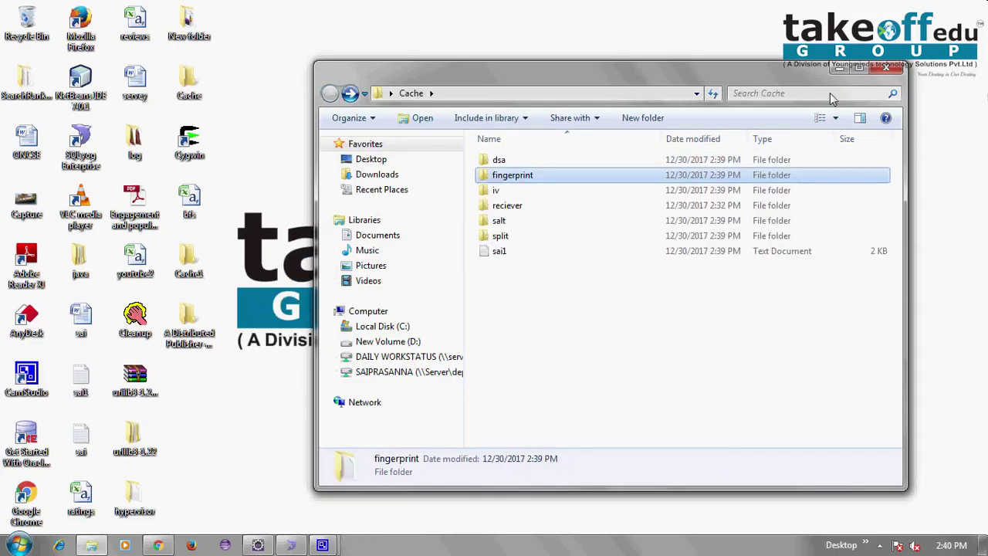
pyautogui.click(889, 68)
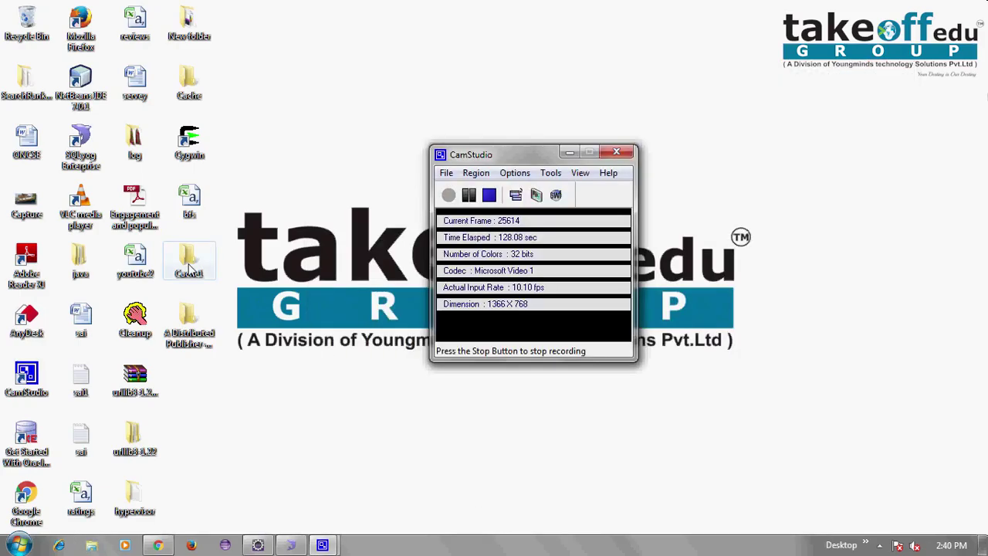
# Confirm Cache1's dsa folder is empty, close it, and bring Chrome back
pyautogui.doubleClick(189, 262)
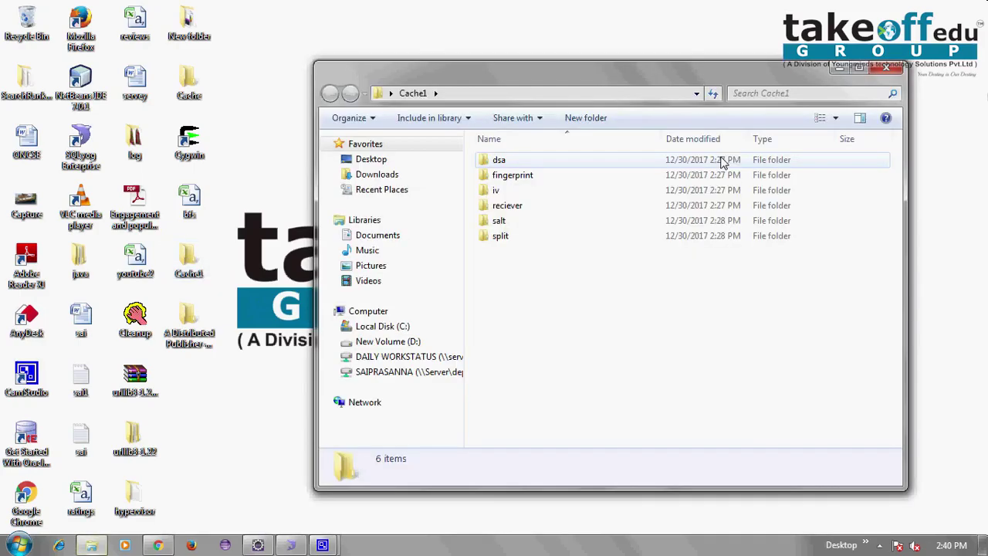
pyautogui.doubleClick(722, 161)
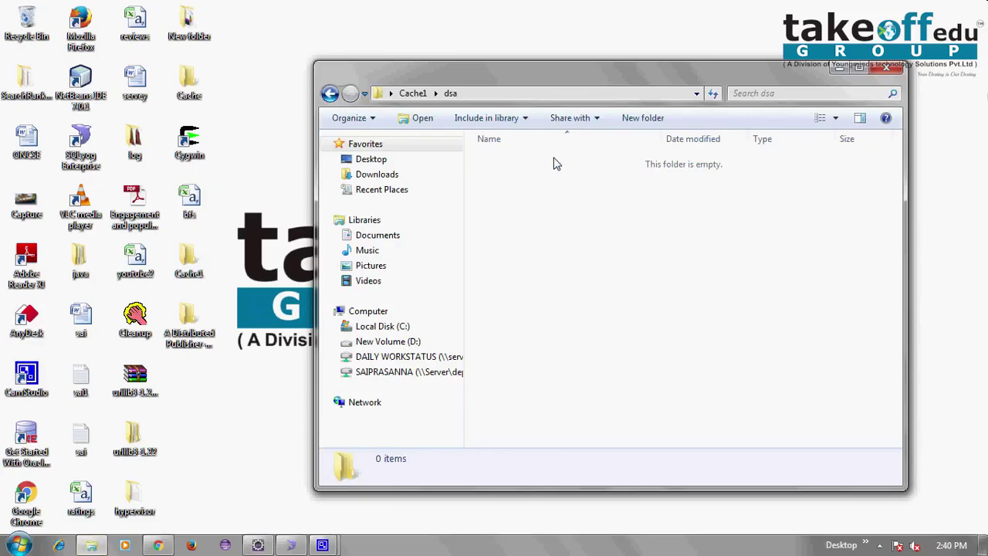
pyautogui.press('BackSpace')
pyautogui.hotkey('alt', 'F4')
pyautogui.rightClick(735, 80)
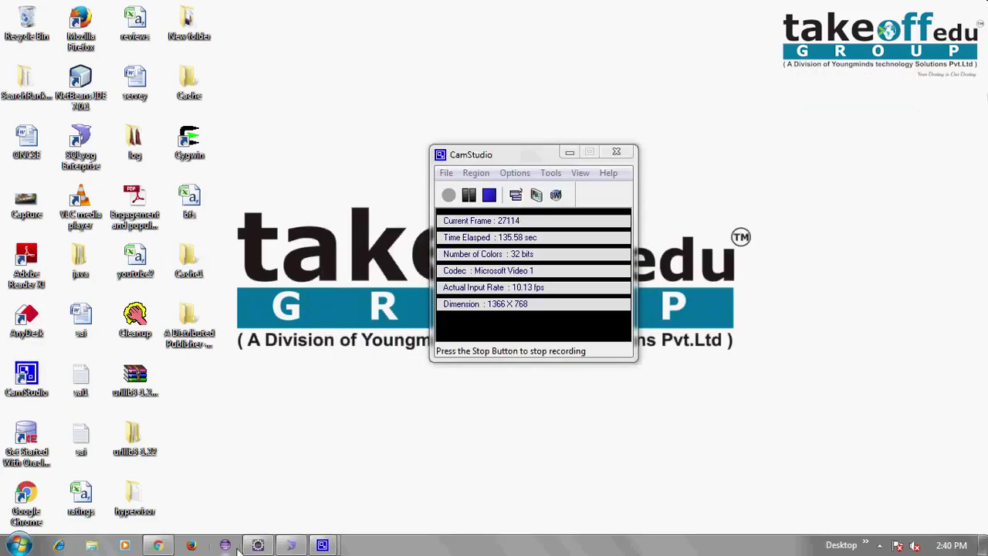
pyautogui.click(158, 545)
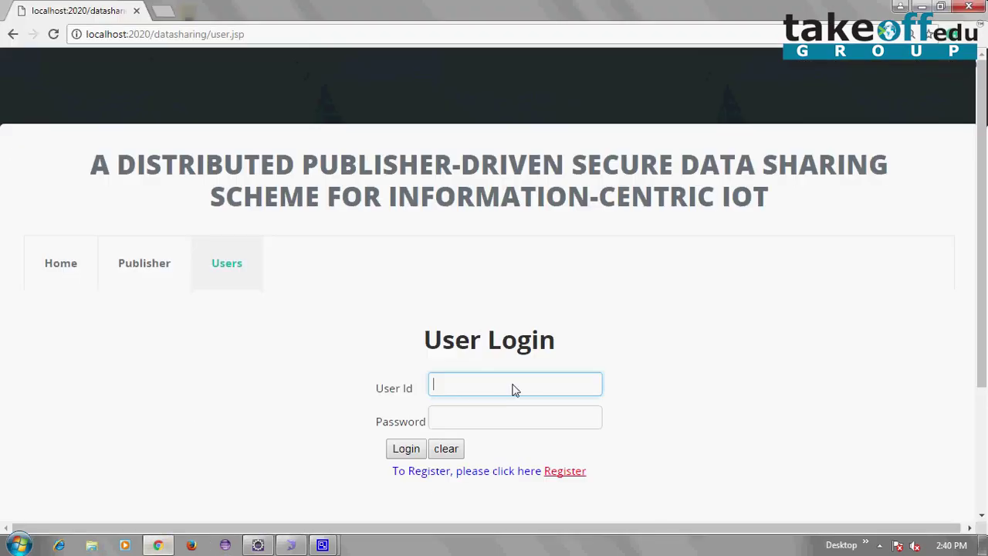
# Sign in to the user account with its user id and password
pyautogui.write('1234')
pyautogui.click(488, 416)
pyautogui.write('1234')
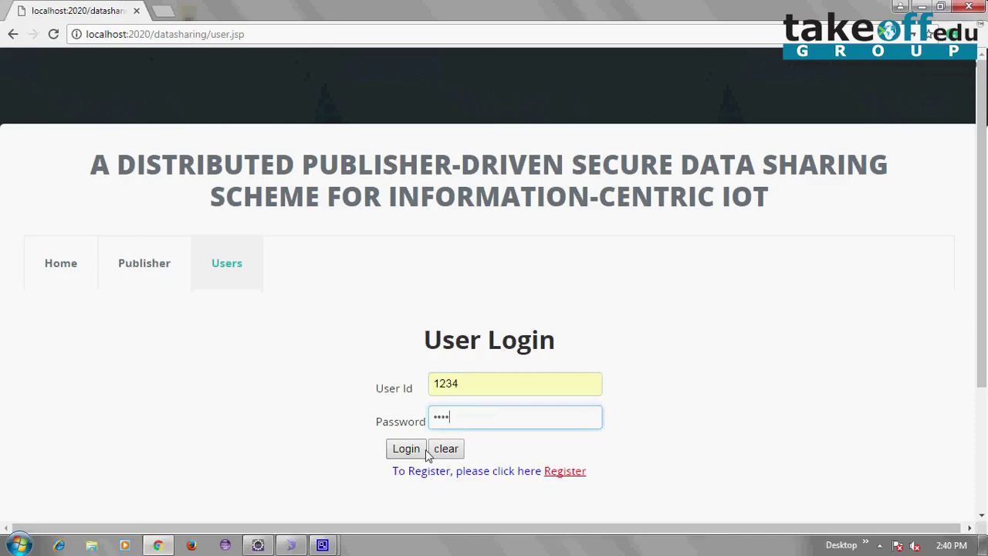
pyautogui.click(421, 451)
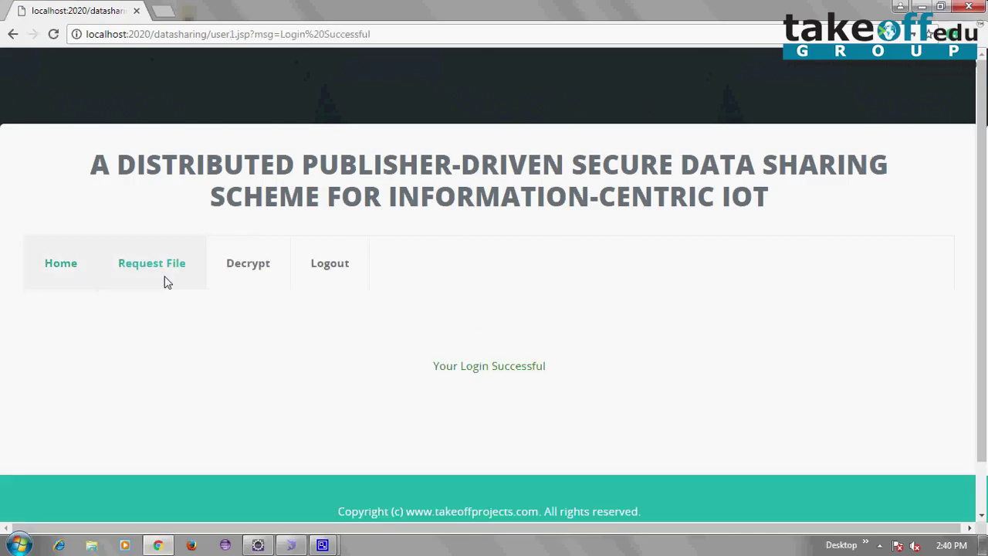
# Request sai1.txt from publisher1's file list, then log out
pyautogui.click(166, 282)
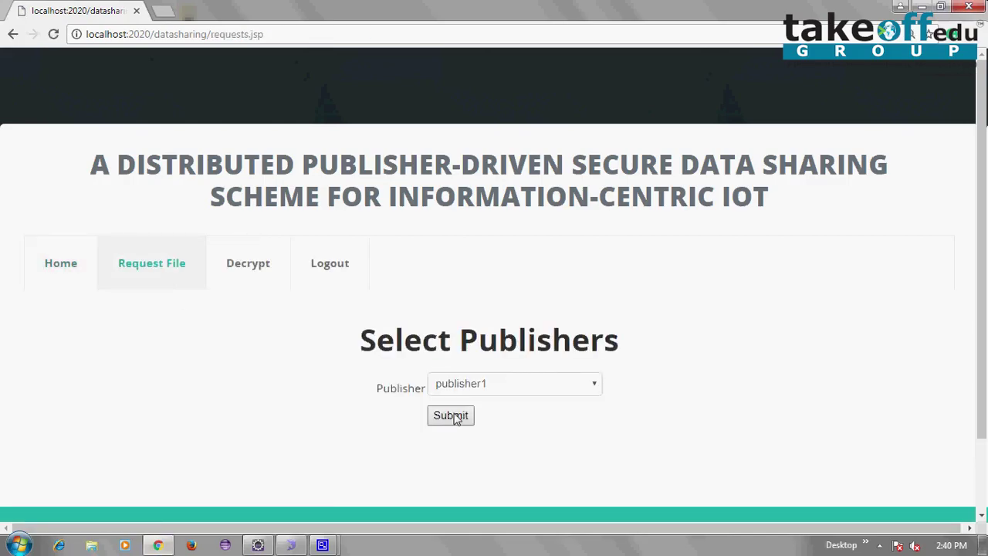
pyautogui.click(453, 416)
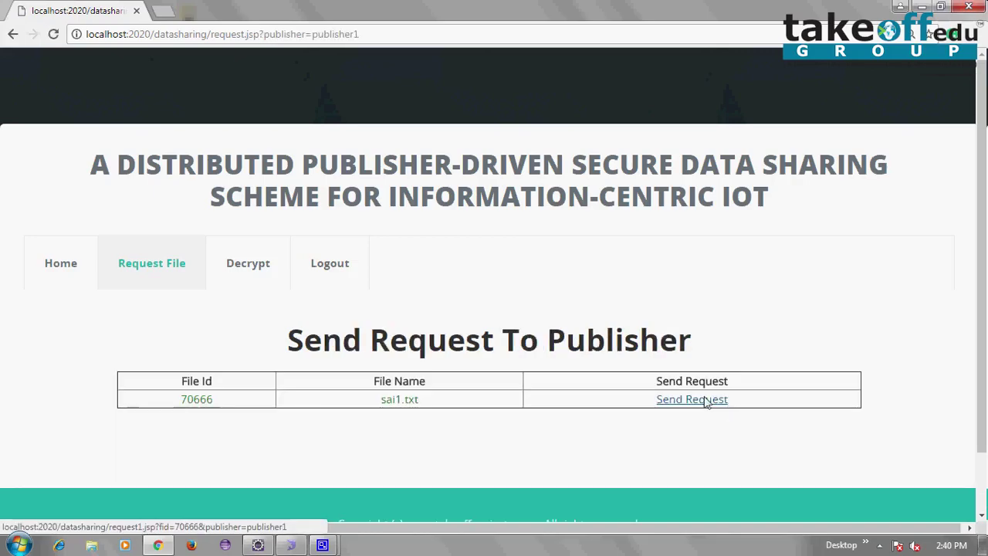
pyautogui.click(706, 401)
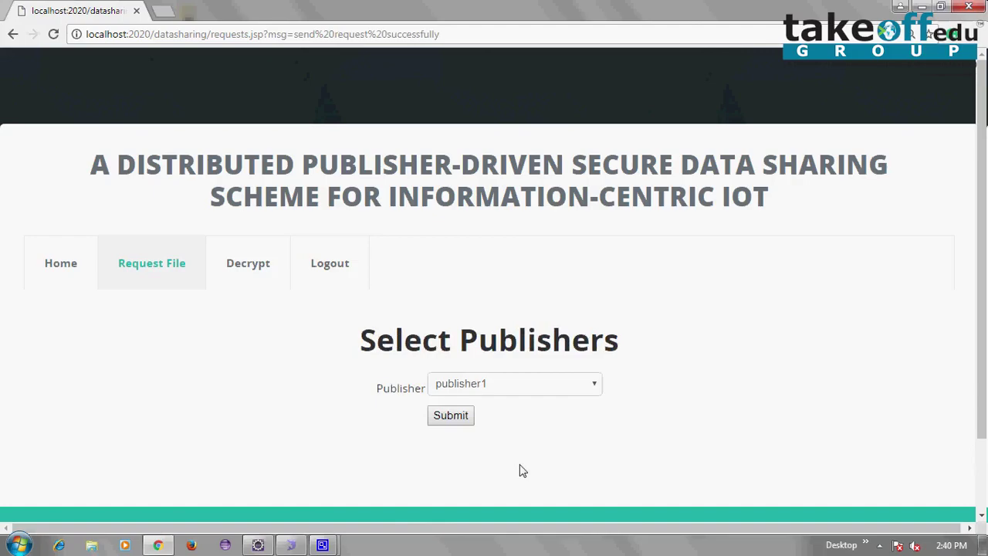
pyautogui.click(351, 272)
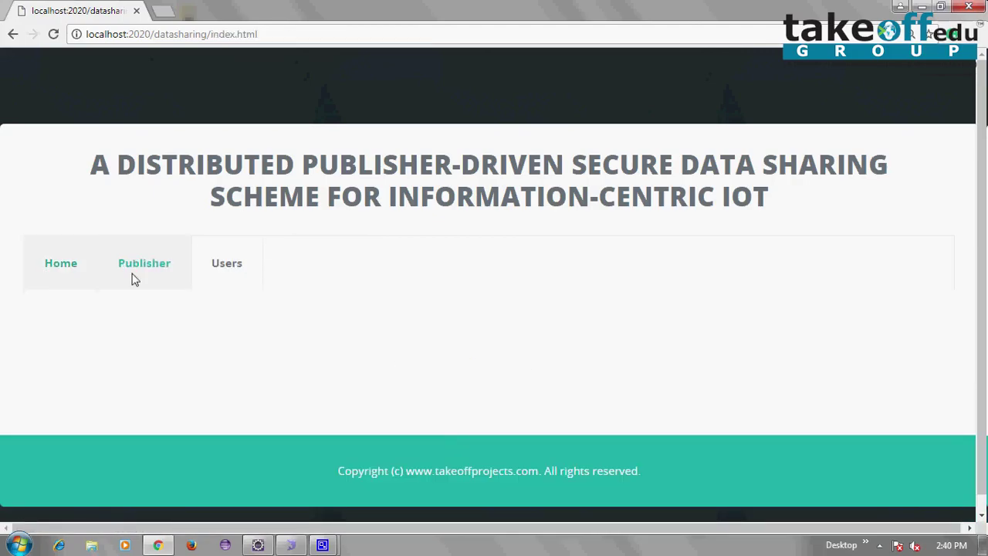
# Log in as the publisher with its saved name and password
pyautogui.click(135, 280)
pyautogui.click(523, 424)
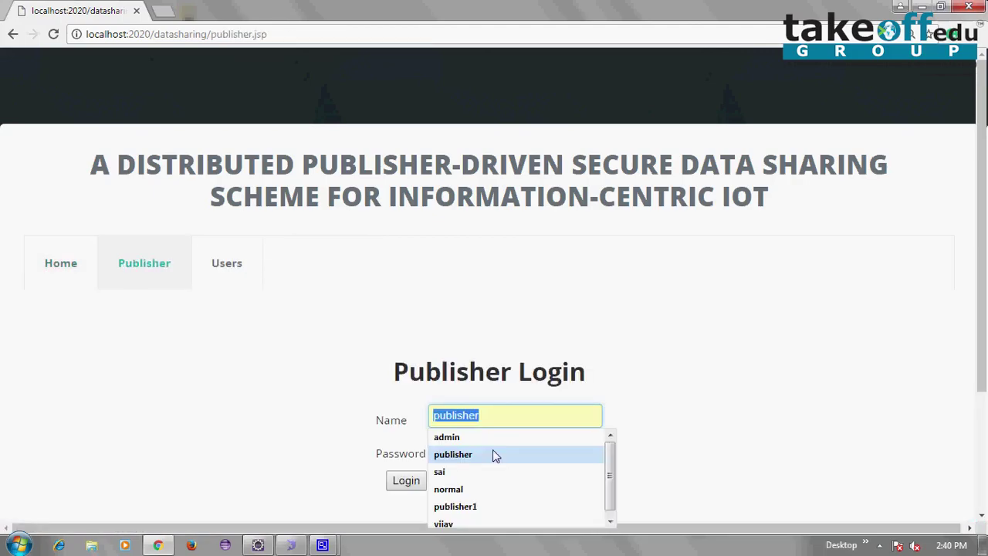
pyautogui.click(493, 454)
pyautogui.write('1')
pyautogui.click(488, 459)
pyautogui.write('*********')
pyautogui.click(394, 483)
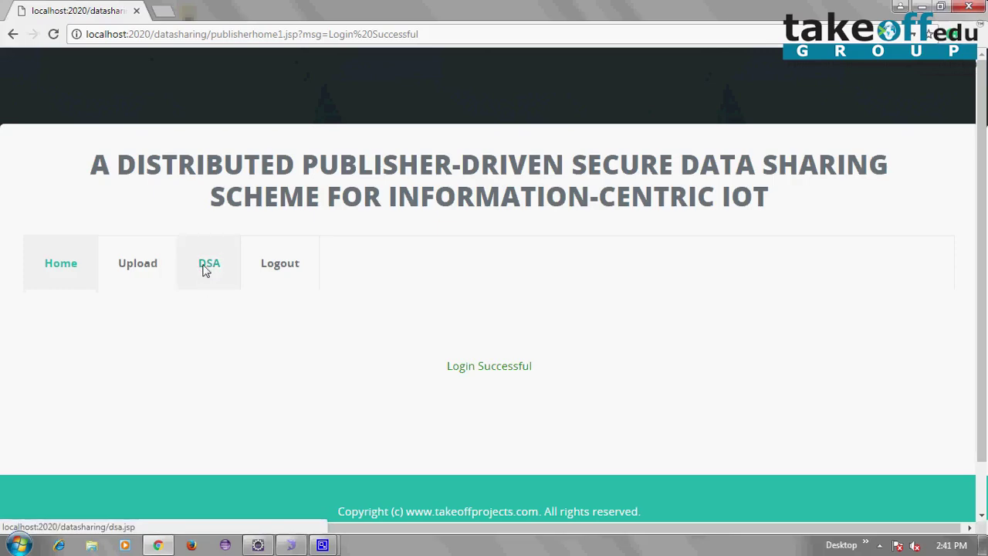
# Send the DSA key for the requested sai1.txt from the DSA page, then log out
pyautogui.click(206, 267)
pyautogui.click(730, 407)
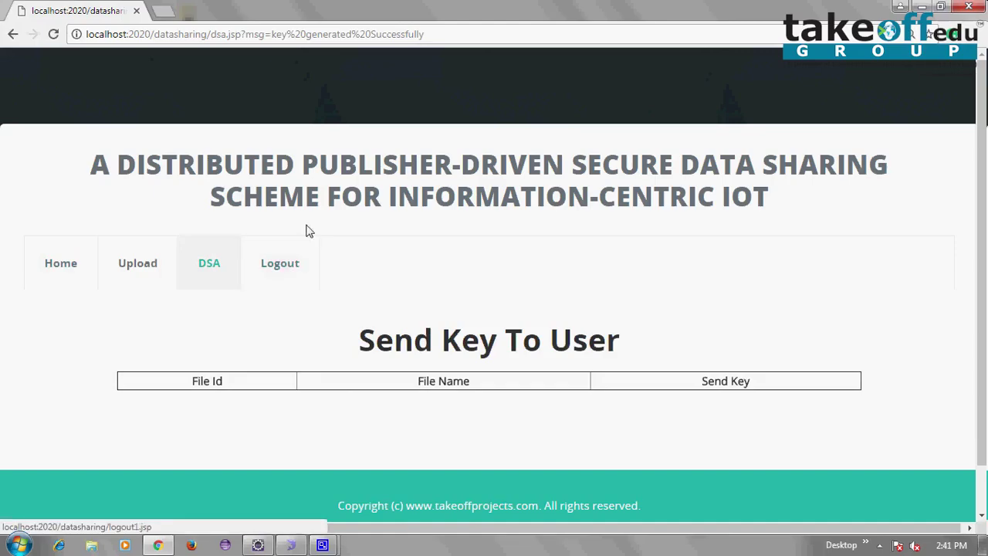
pyautogui.click(300, 286)
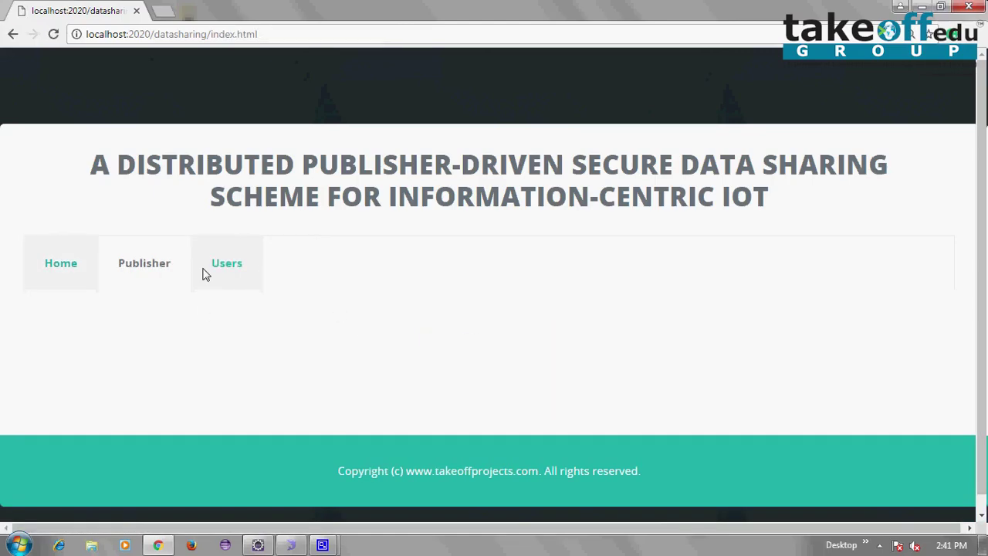
# Sign in as the user with the saved user id and password
pyautogui.click(205, 274)
pyautogui.click(495, 390)
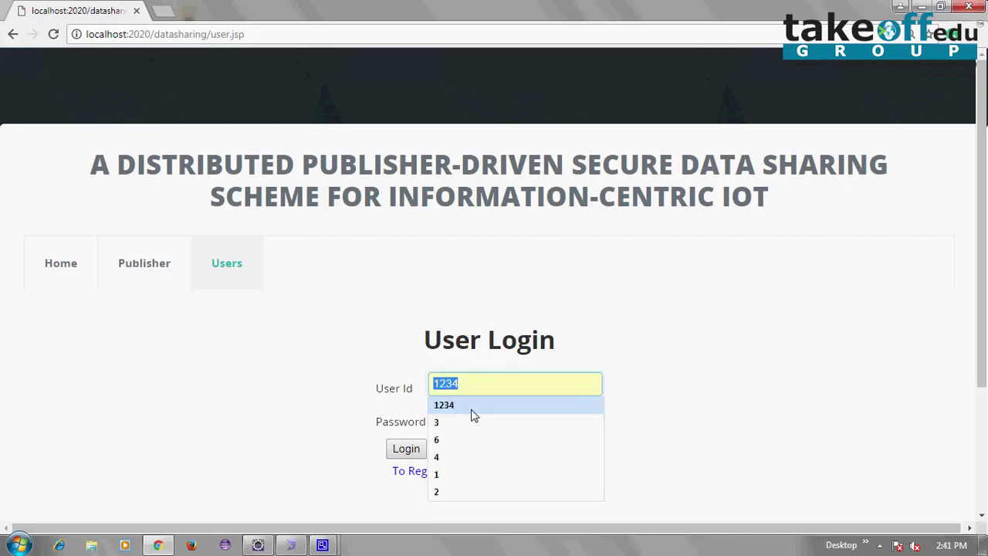
pyautogui.click(471, 411)
pyautogui.click(472, 412)
pyautogui.write('1234')
pyautogui.click(394, 450)
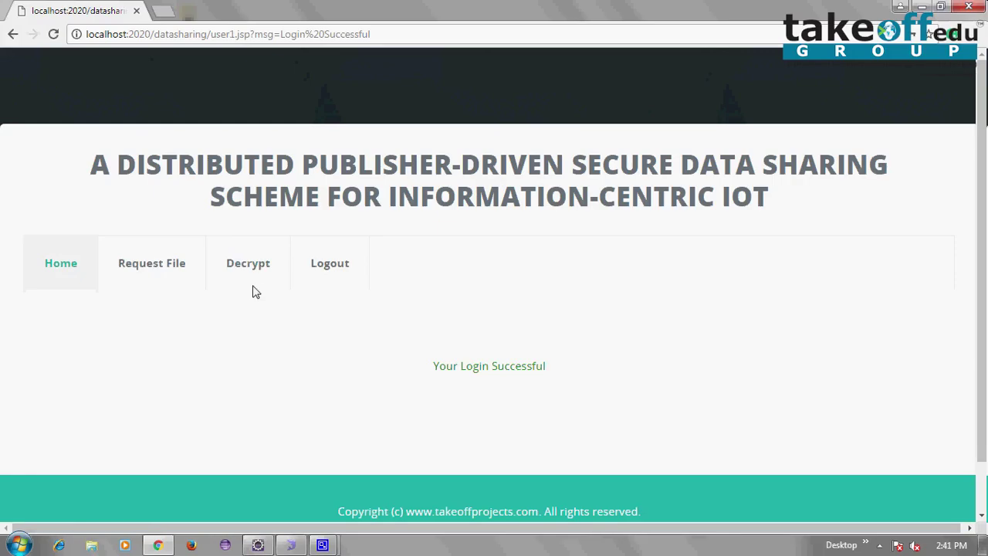
# Open the Decrypt page listing sai1.txt (ID 70666), then minimize Chrome
pyautogui.click(255, 288)
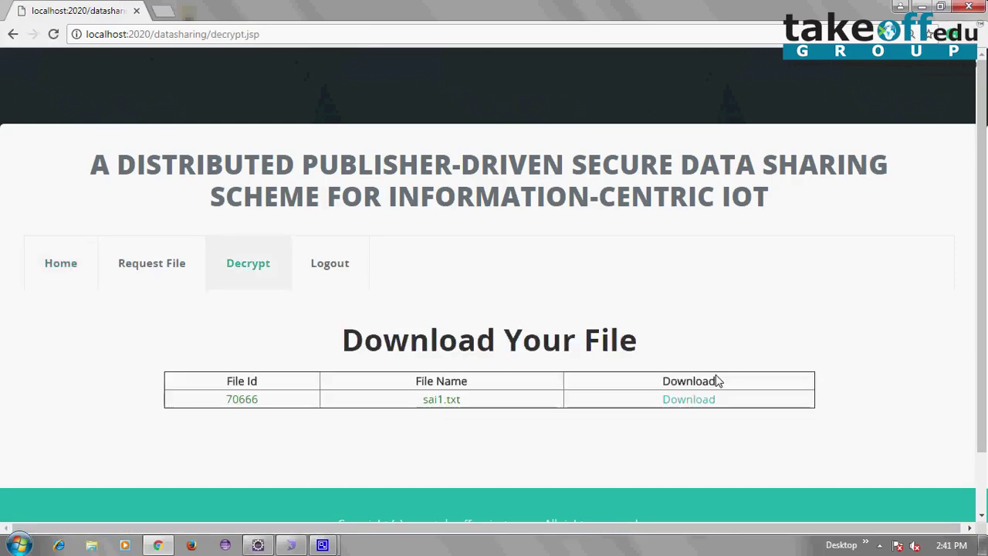
pyautogui.click(924, 7)
pyautogui.click(193, 81)
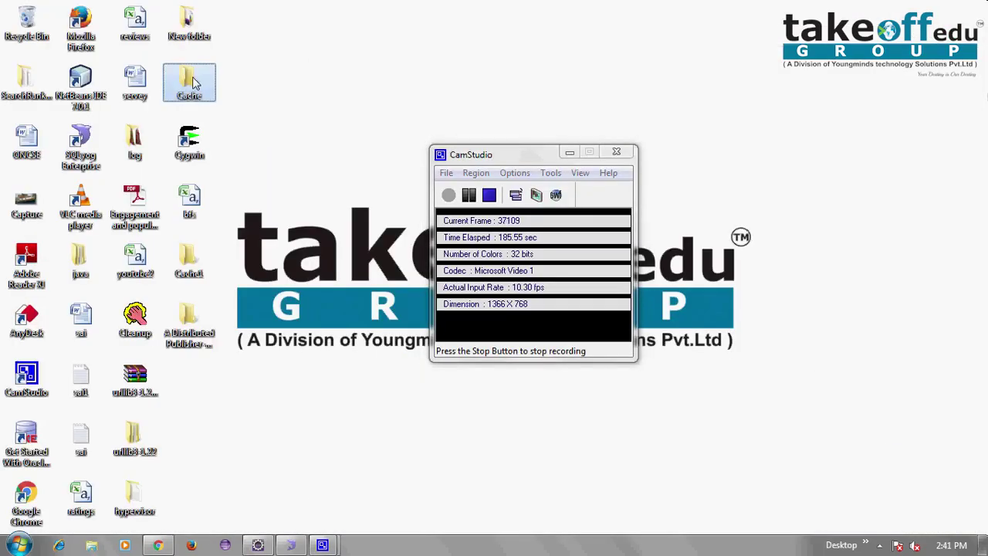
pyautogui.doubleClick(193, 81)
pyautogui.doubleClick(510, 205)
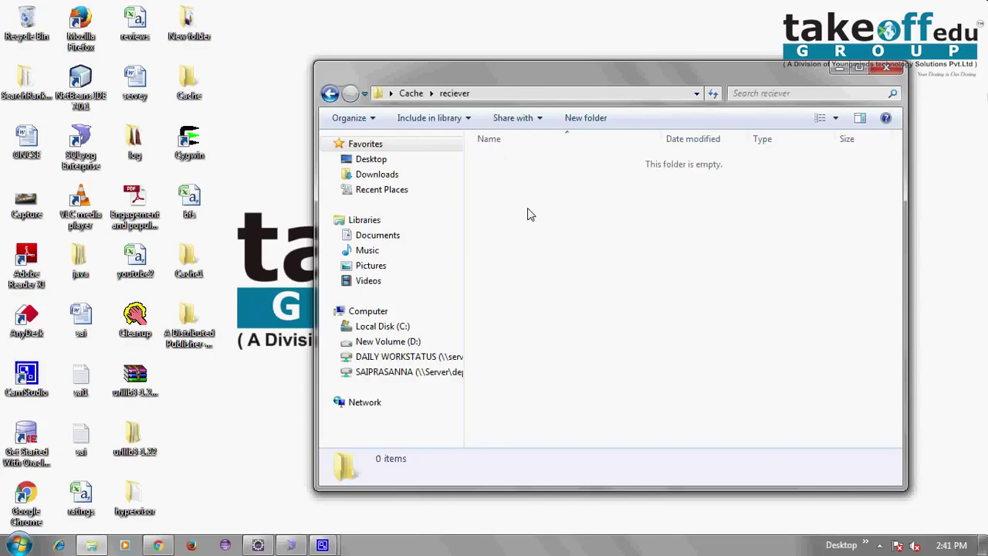
pyautogui.click(330, 93)
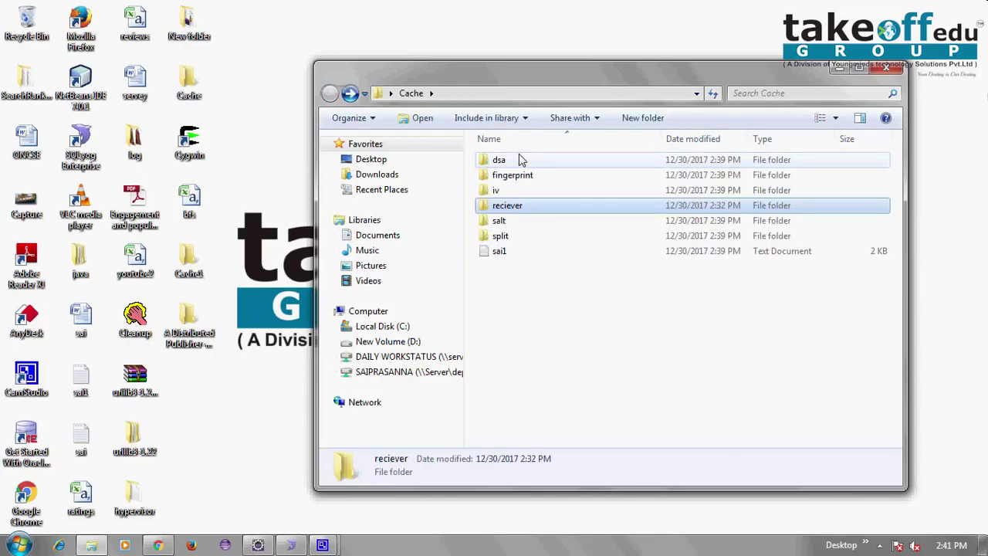
pyautogui.doubleClick(520, 159)
pyautogui.doubleClick(519, 160)
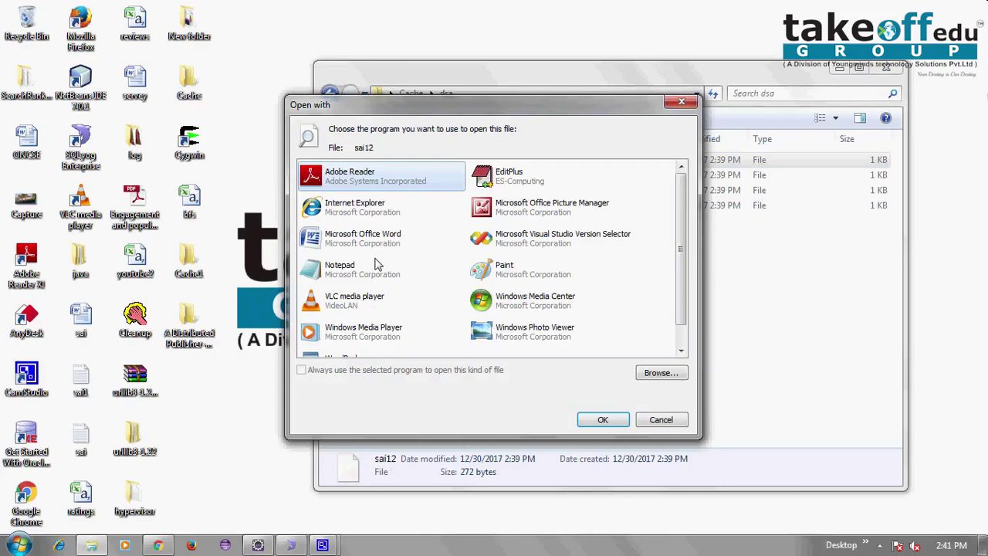
pyautogui.click(376, 266)
pyautogui.doubleClick(376, 267)
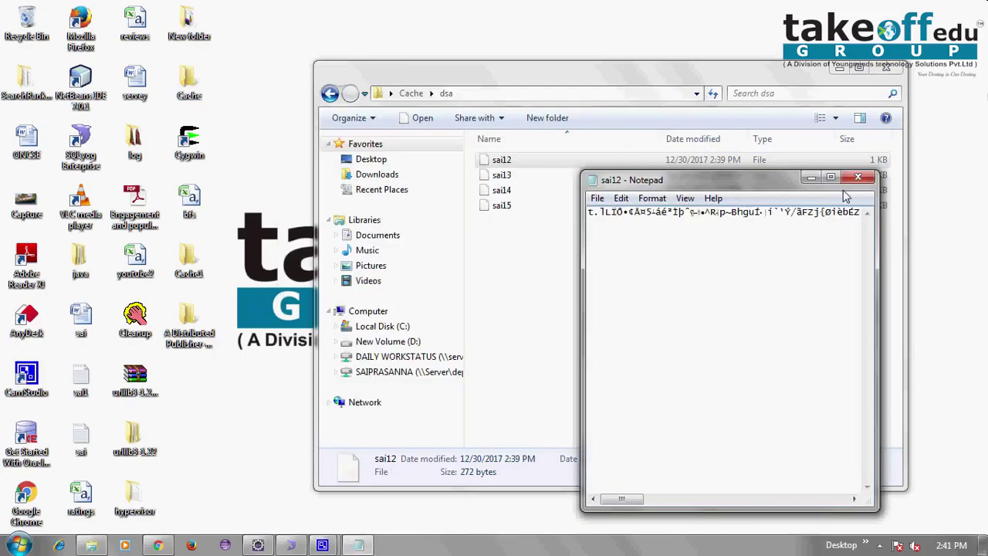
pyautogui.hotkey('alt', 'F4')
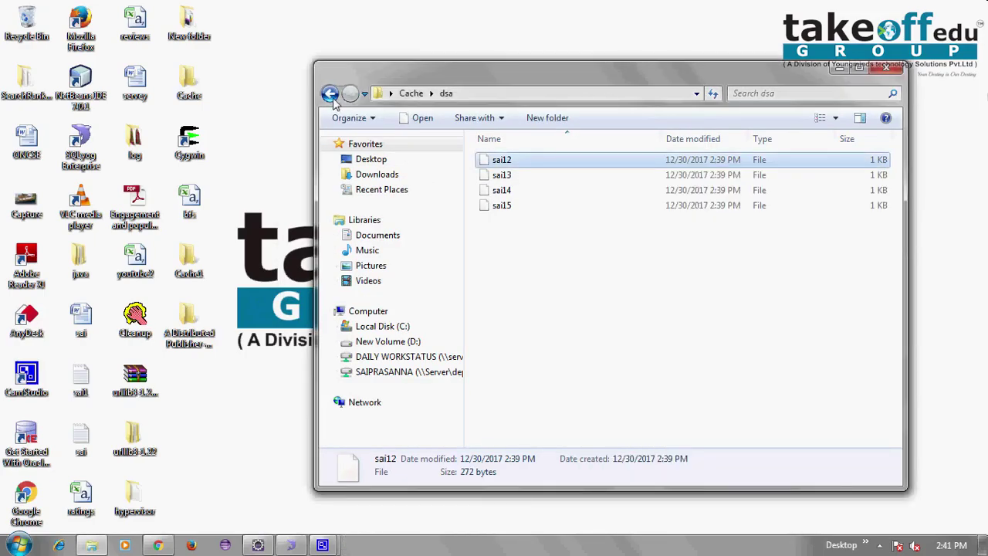
pyautogui.click(330, 94)
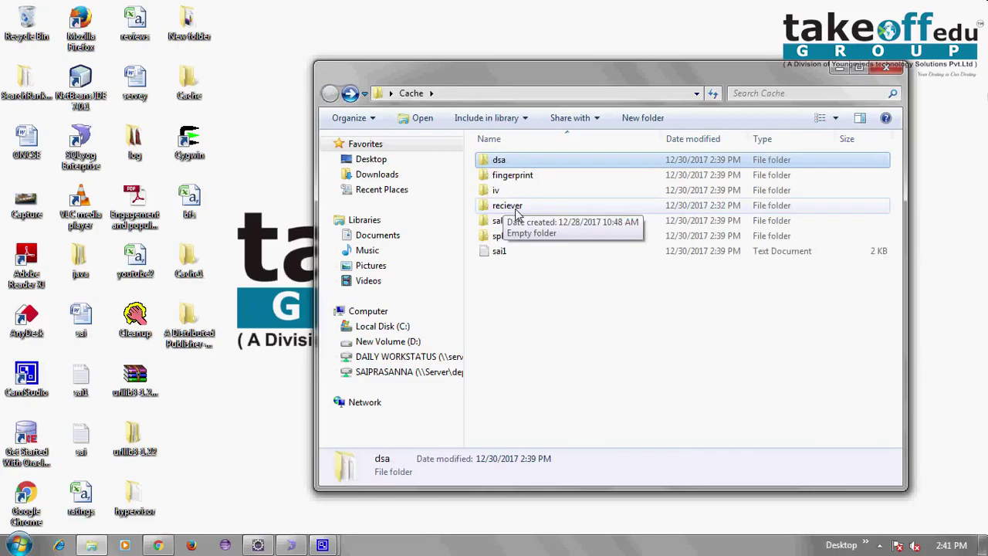
pyautogui.doubleClick(518, 207)
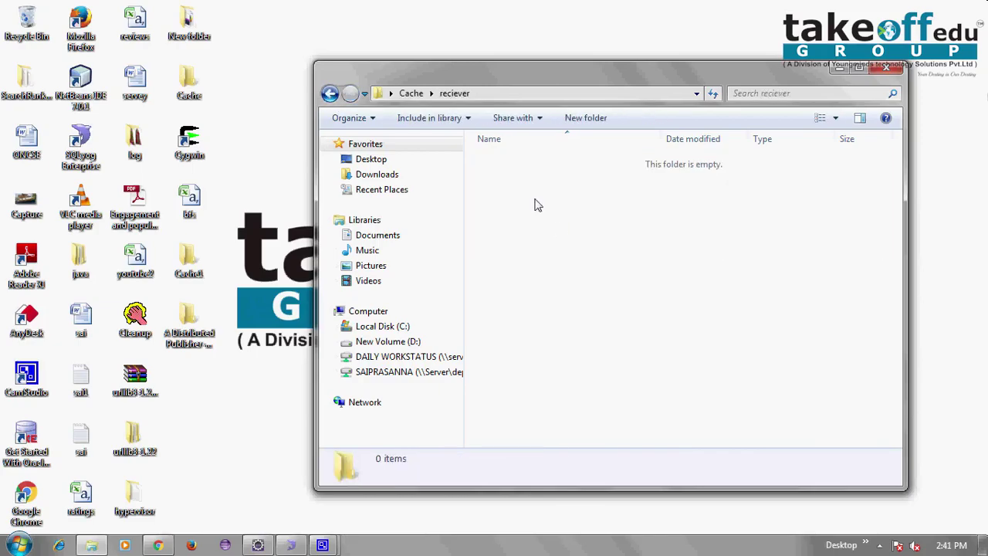
pyautogui.click(887, 72)
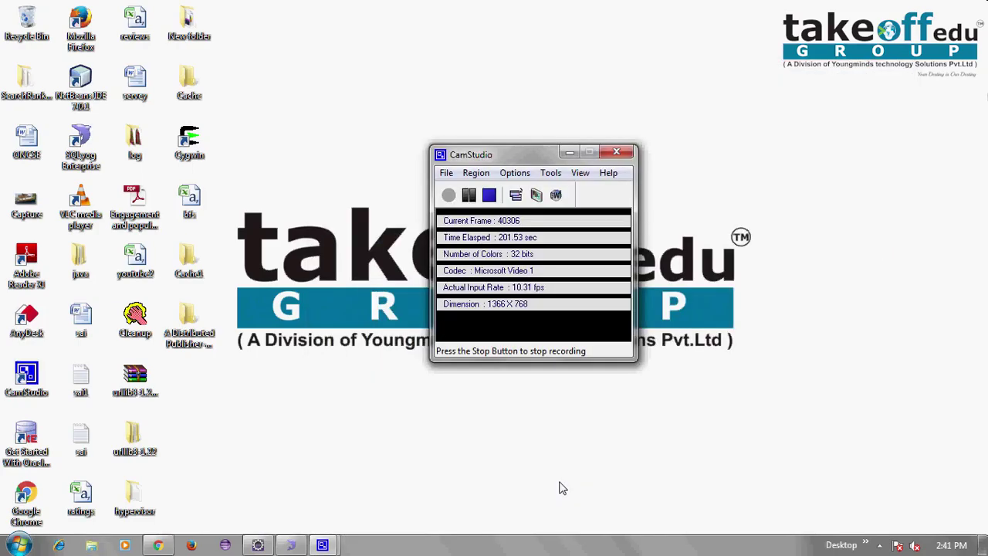
# Back in Chrome, download sai1.txt and decrypt it with its file key
pyautogui.moveTo(286, 479)
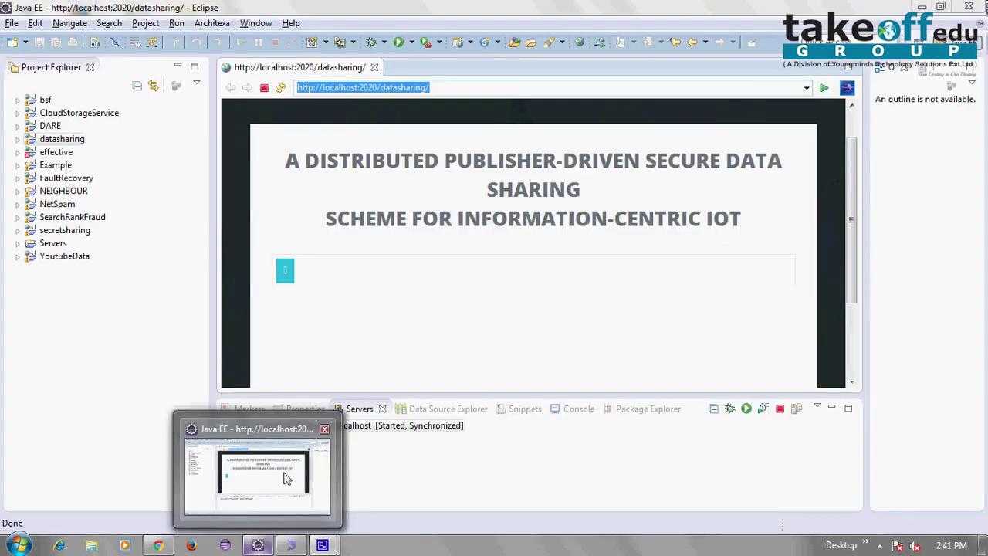
pyautogui.moveTo(206, 496)
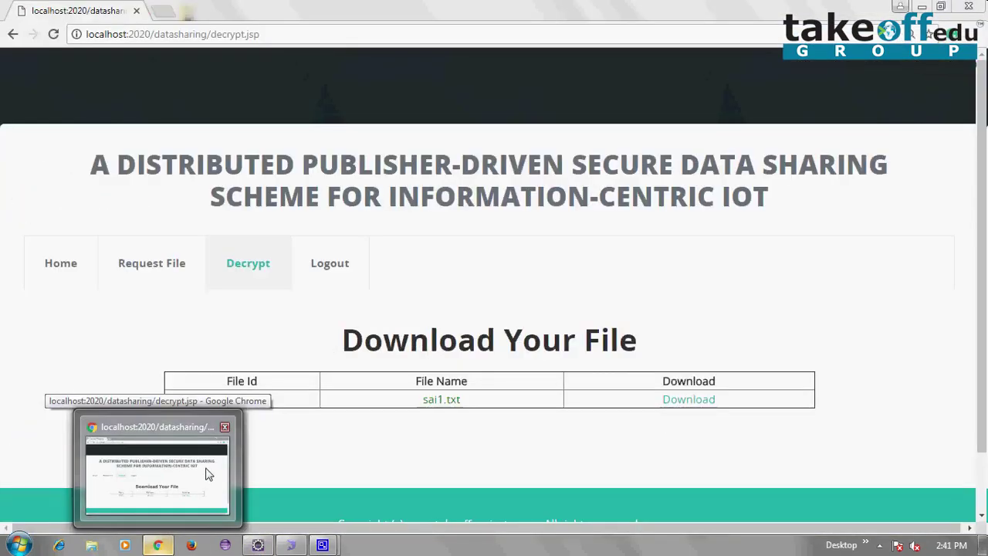
pyautogui.click(208, 473)
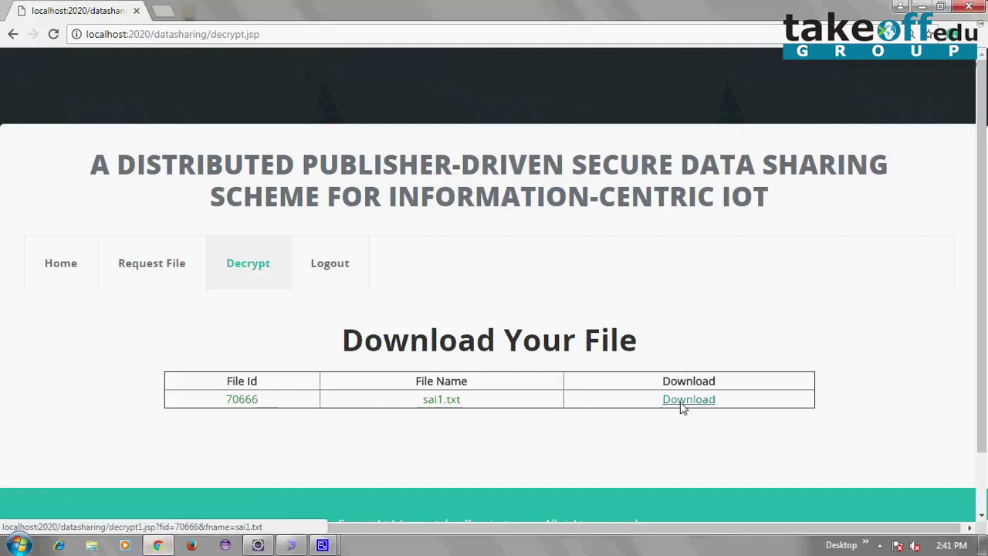
pyautogui.click(683, 403)
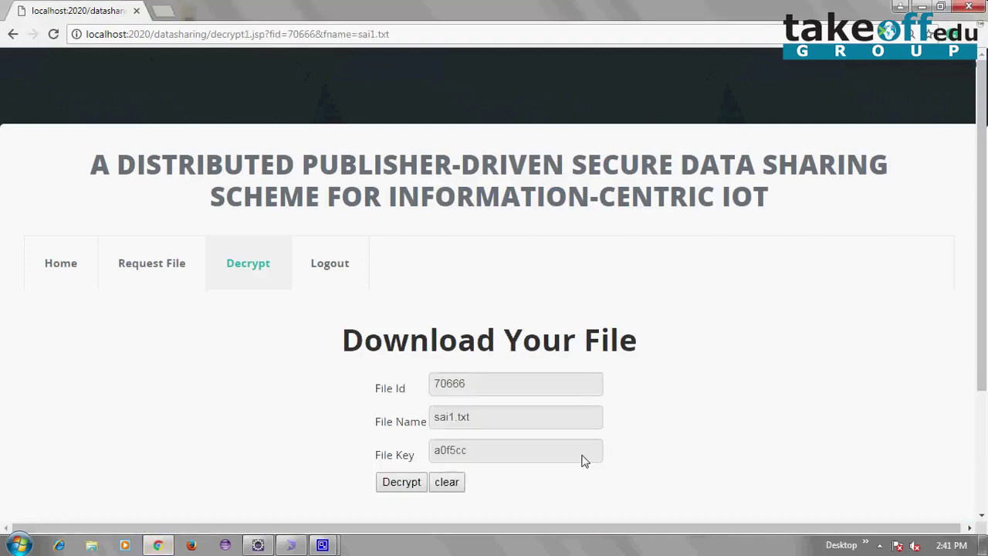
pyautogui.click(402, 483)
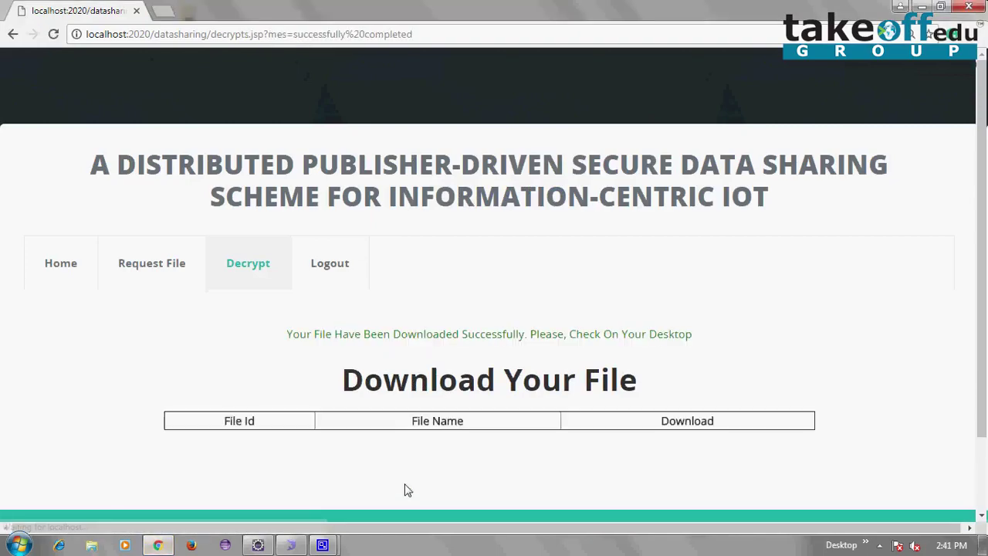
# View the restored publisher1 file from the desktop in maximized Notepad, then close it
pyautogui.click(922, 9)
pyautogui.doubleClick(171, 400)
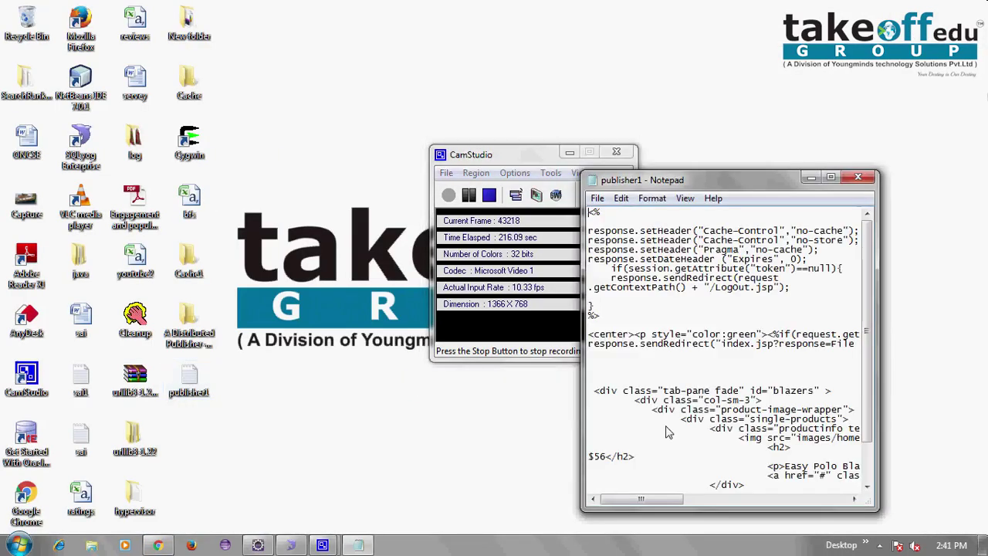
pyautogui.scroll(-1, 669, 430)
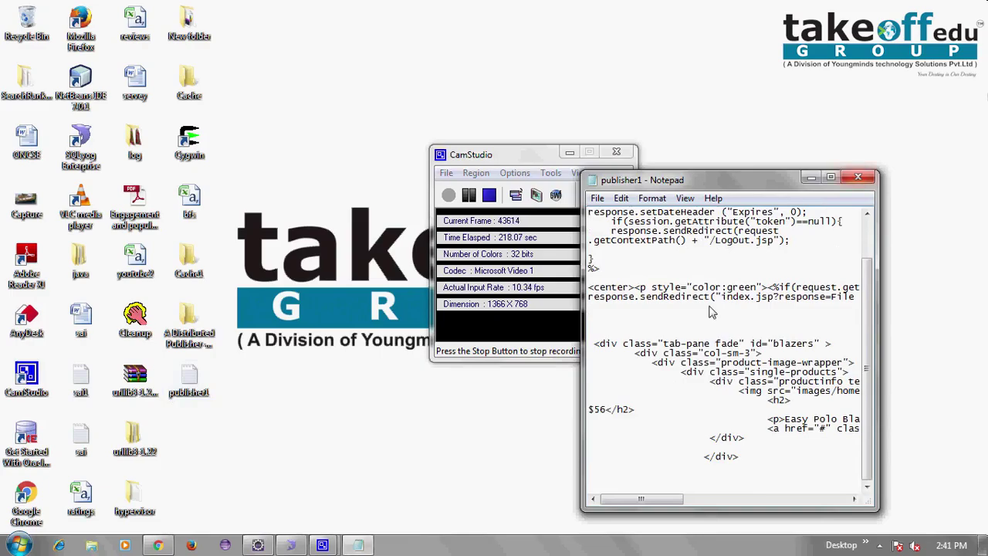
pyautogui.click(831, 177)
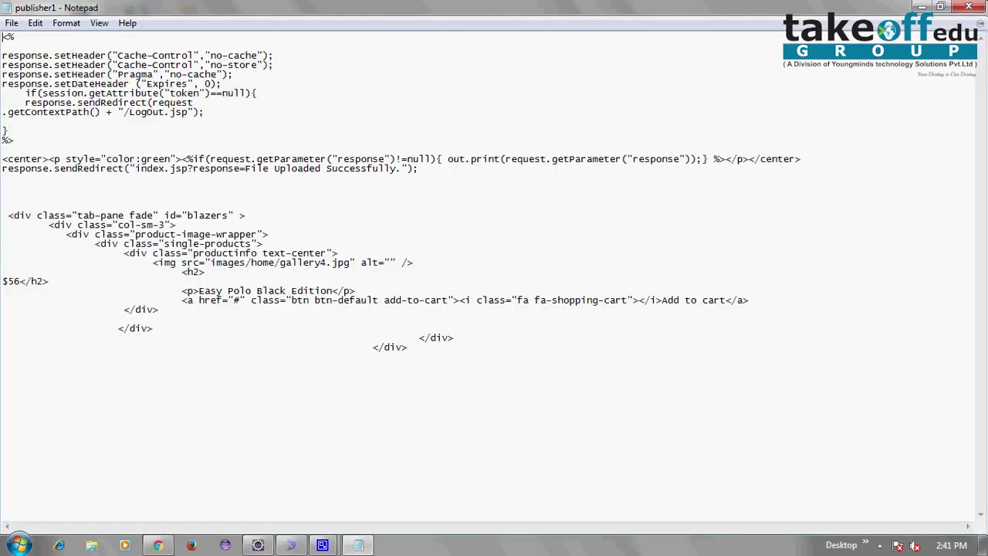
pyautogui.hotkey('alt', 'F4')
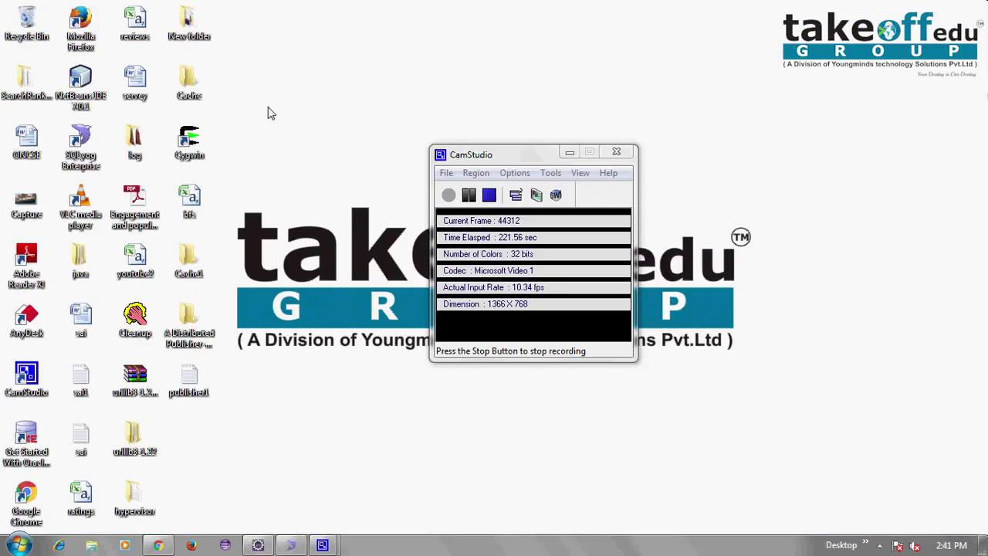
pyautogui.doubleClick(205, 85)
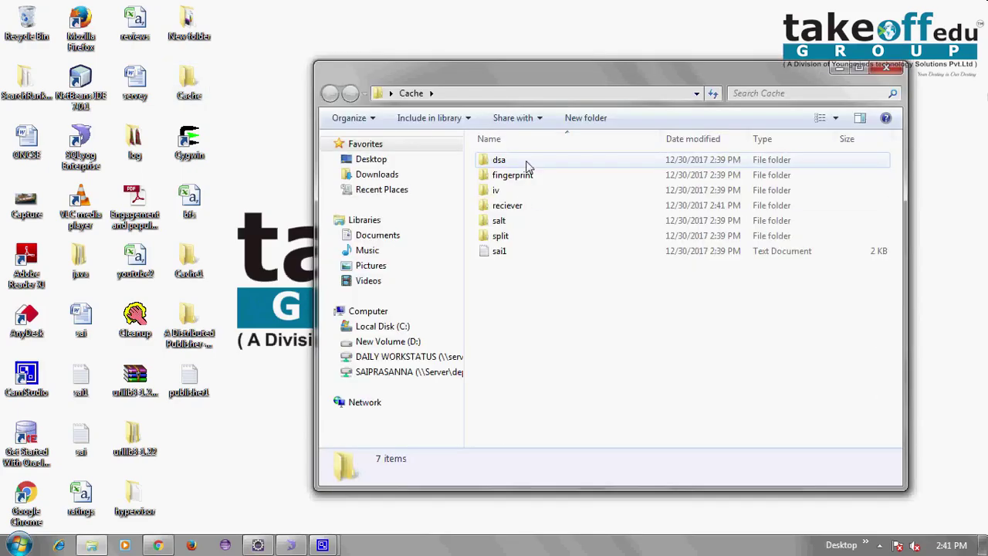
pyautogui.click(519, 202)
pyautogui.doubleClick(518, 203)
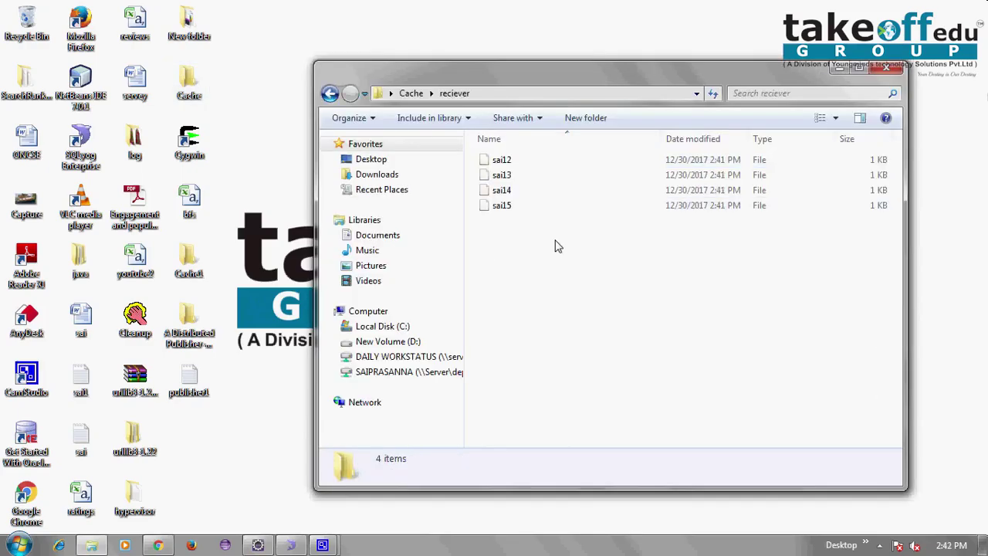
pyautogui.click(885, 70)
pyautogui.rightClick(509, 63)
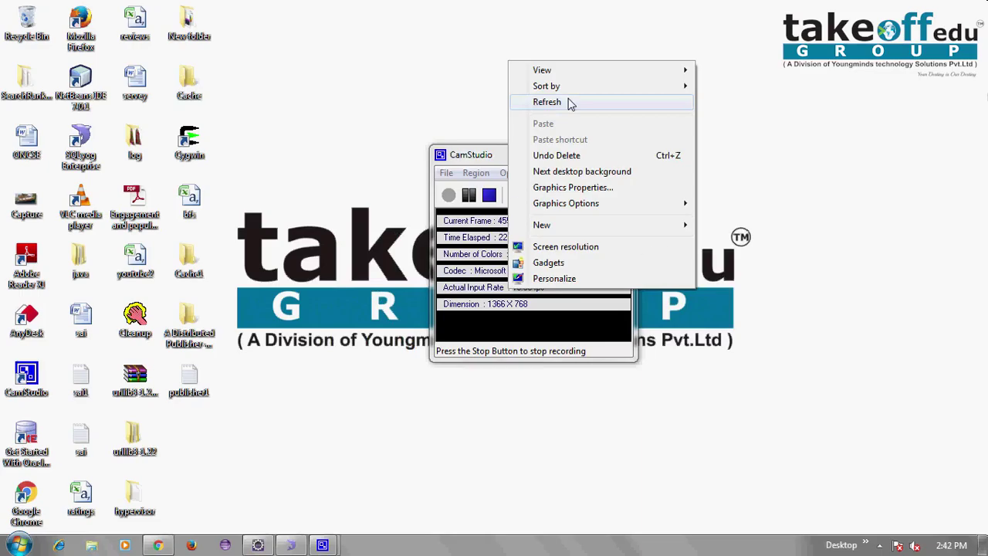
pyautogui.click(569, 103)
pyautogui.moveTo(322, 545)
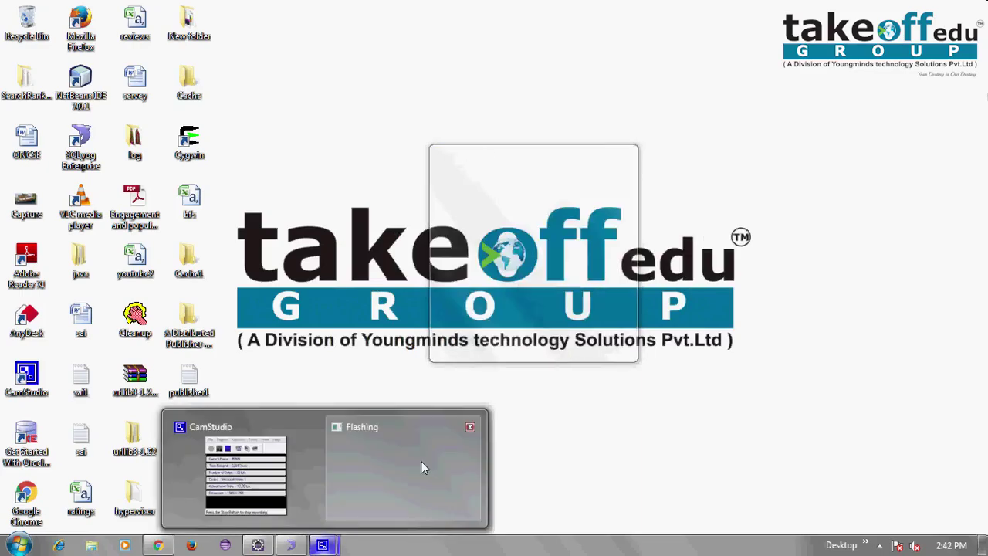
pyautogui.click(251, 417)
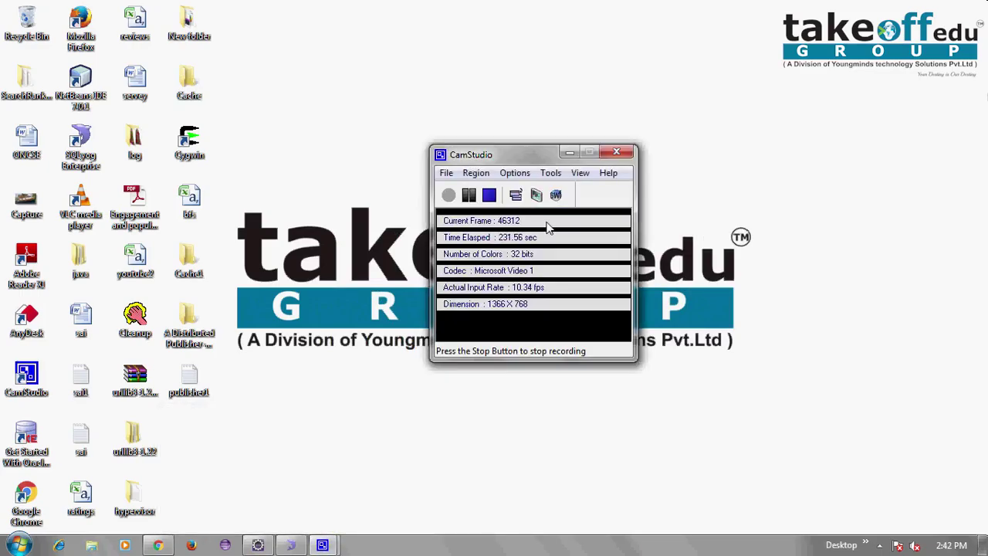
pyautogui.click(447, 175)
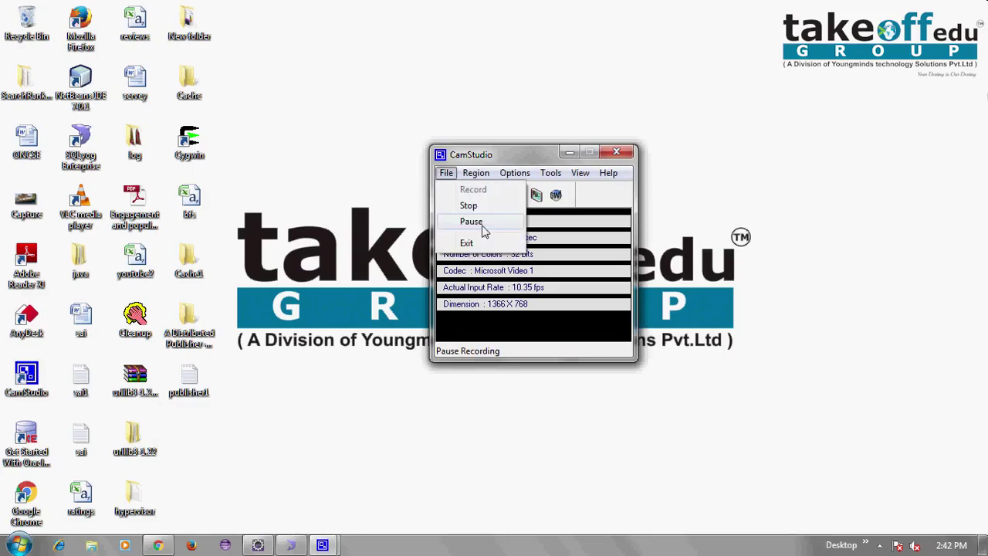